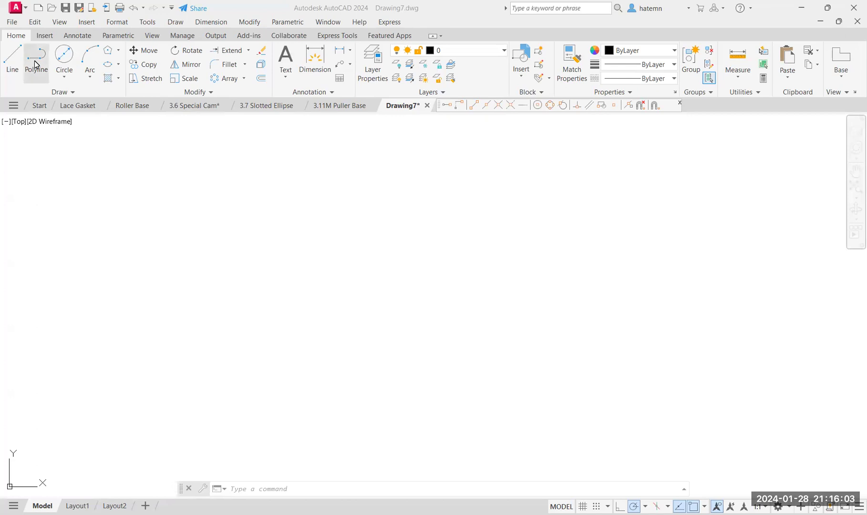
# - Draw a closed four-sided shape with the Polyline tool and select it as one object
pyautogui.click(242, 241)
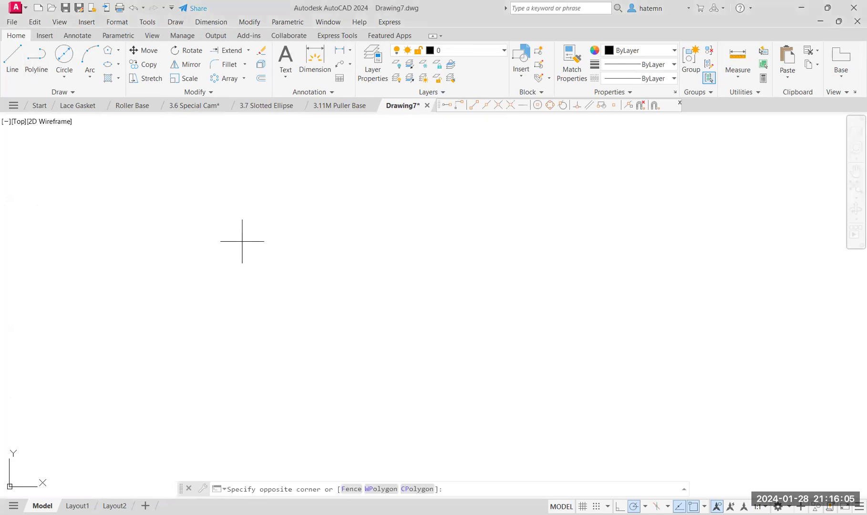
pyautogui.press('Escape')
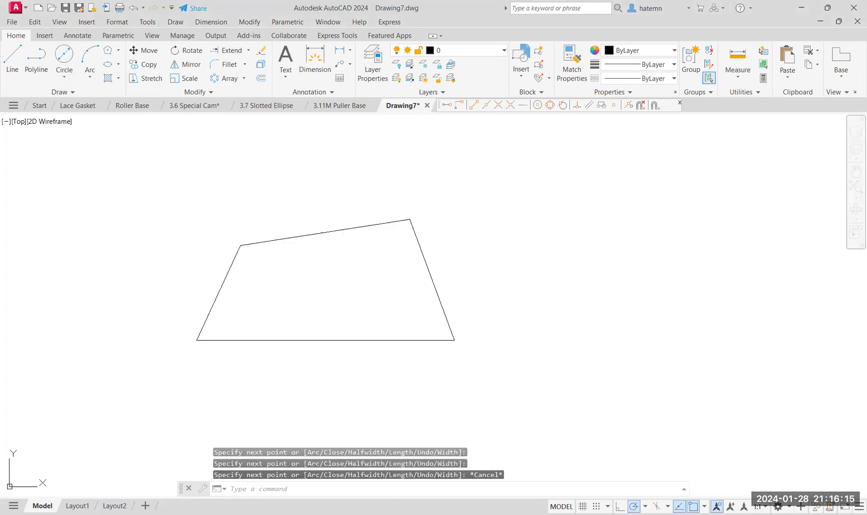
pyautogui.click(343, 230)
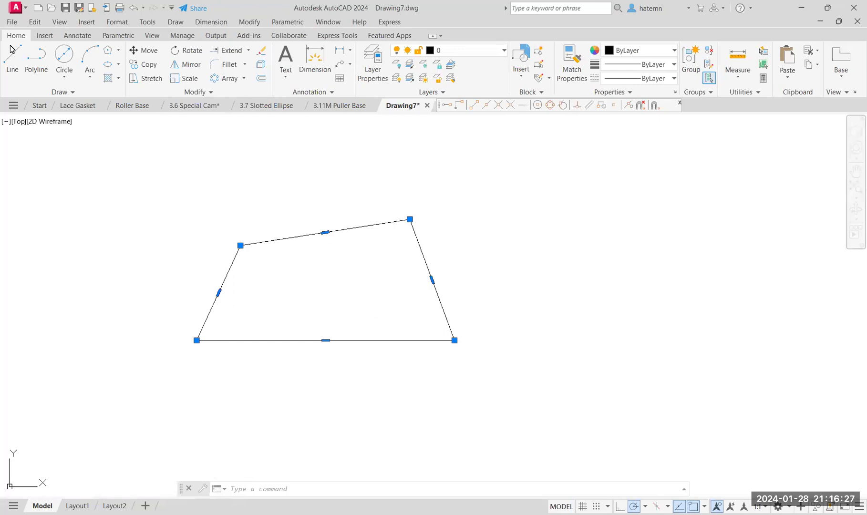
# - Draw a second four-sided shape with the Line tool from the polyline's lower-right corner, and select its slanted and upper edges
pyautogui.press('Escape')
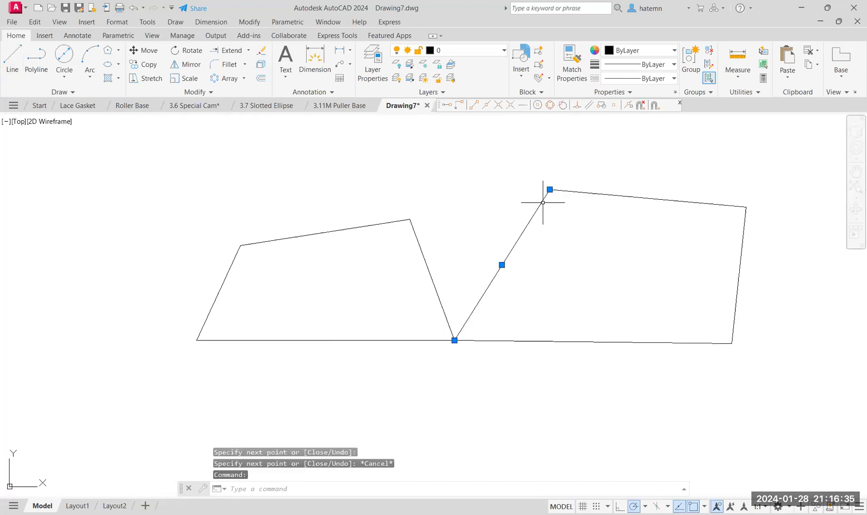
pyautogui.click(635, 197)
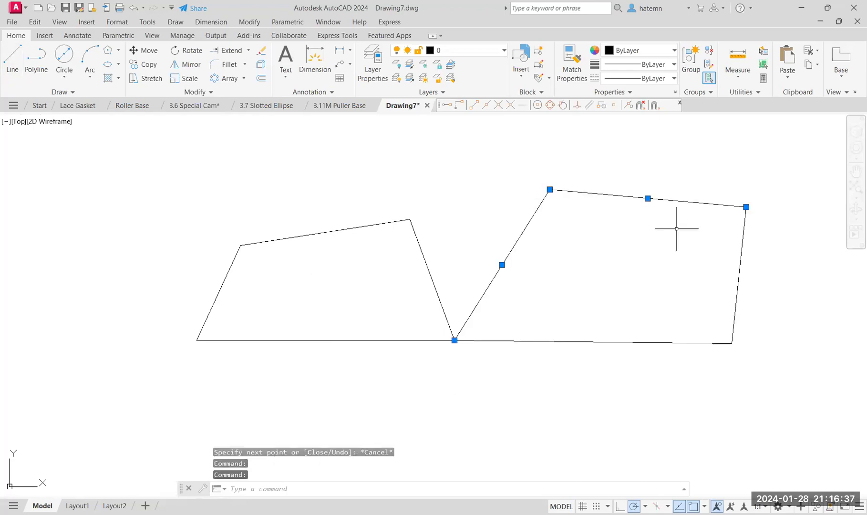
pyautogui.press('Escape')
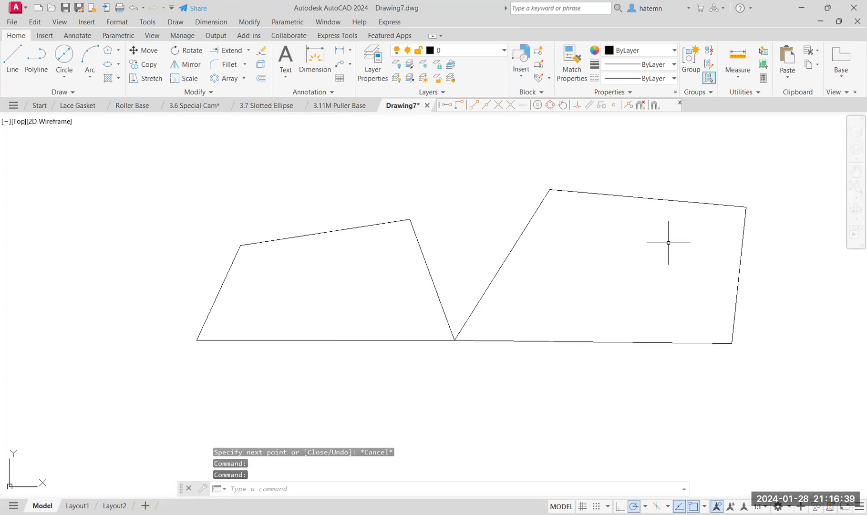
# - Compare how the polyline shape and the individual segments of the line-drawn shape are selected
pyautogui.click(419, 248)
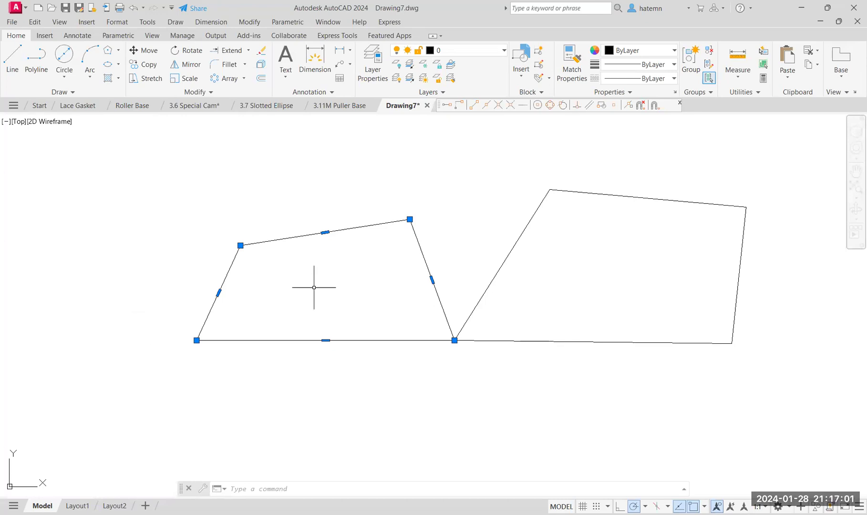
pyautogui.press('Escape')
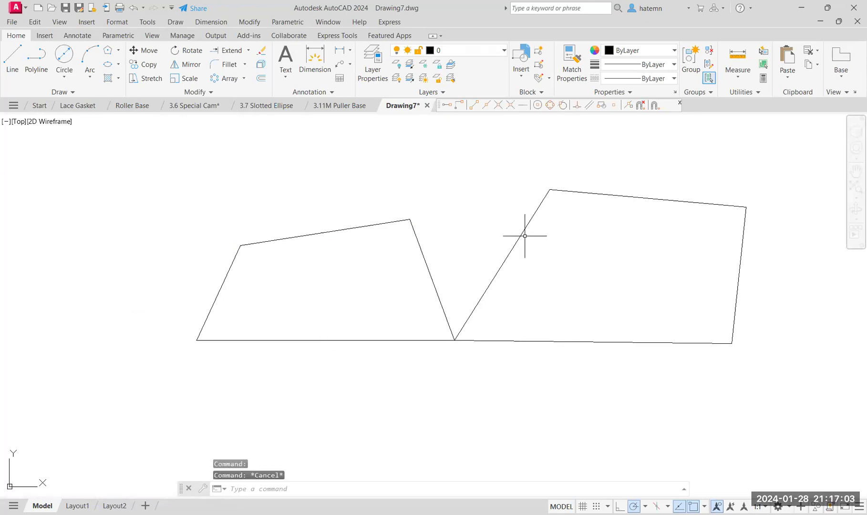
pyautogui.click(522, 236)
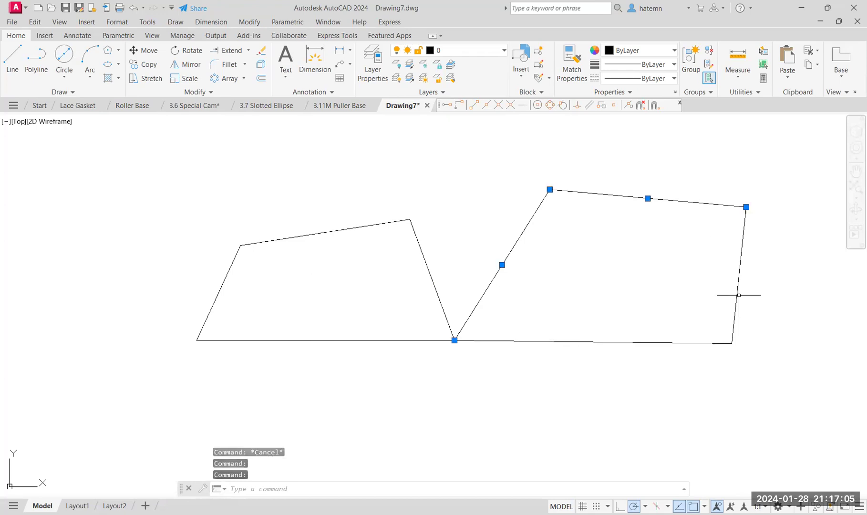
pyautogui.click(664, 297)
pyautogui.press('Escape')
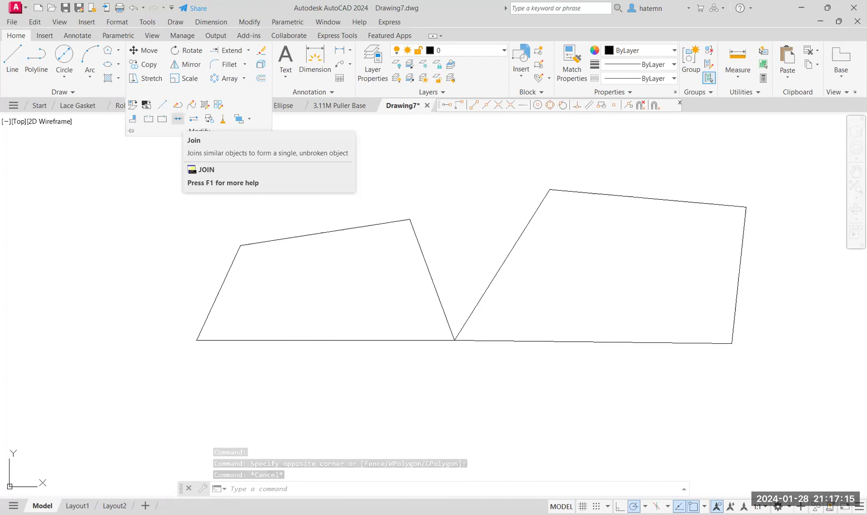
# - Join the four lines of the right-hand quadrilateral into a single object
pyautogui.click(178, 119)
pyautogui.click(422, 138)
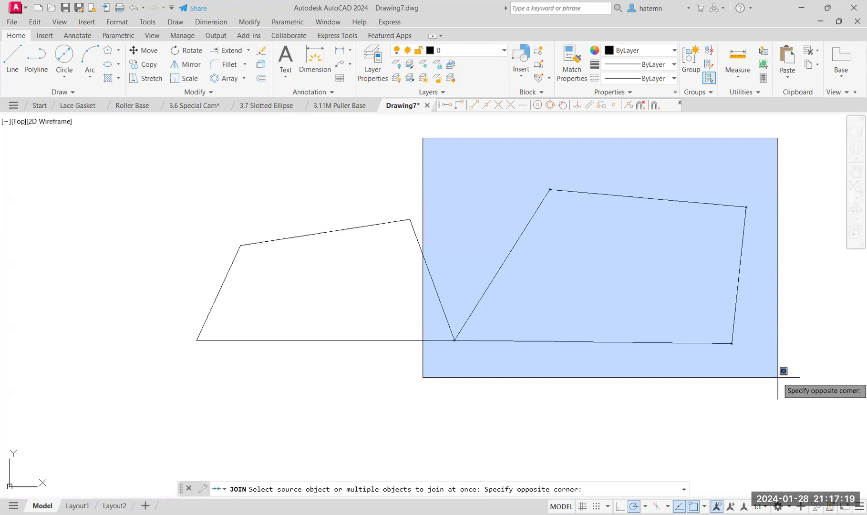
pyautogui.click(779, 377)
pyautogui.press('Return')
# - Explode the joined quadrilateral into separate lines and check them by selecting individual edges
pyautogui.click(536, 209)
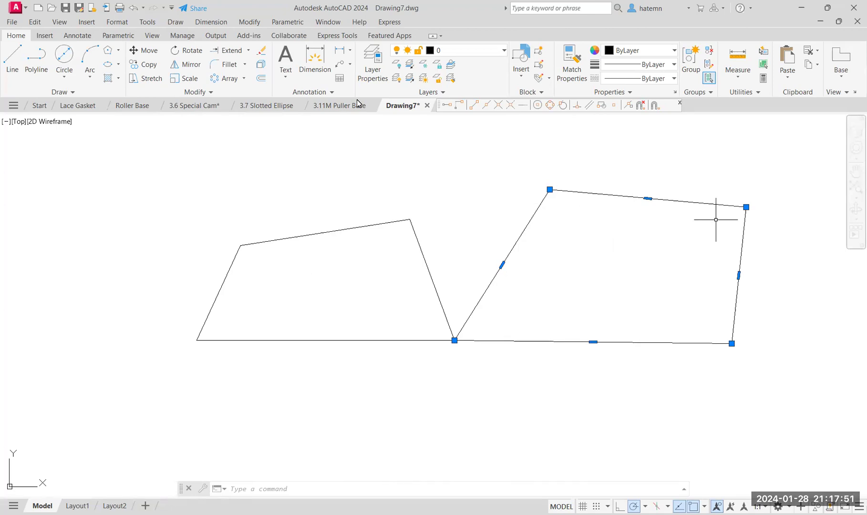
pyautogui.click(261, 66)
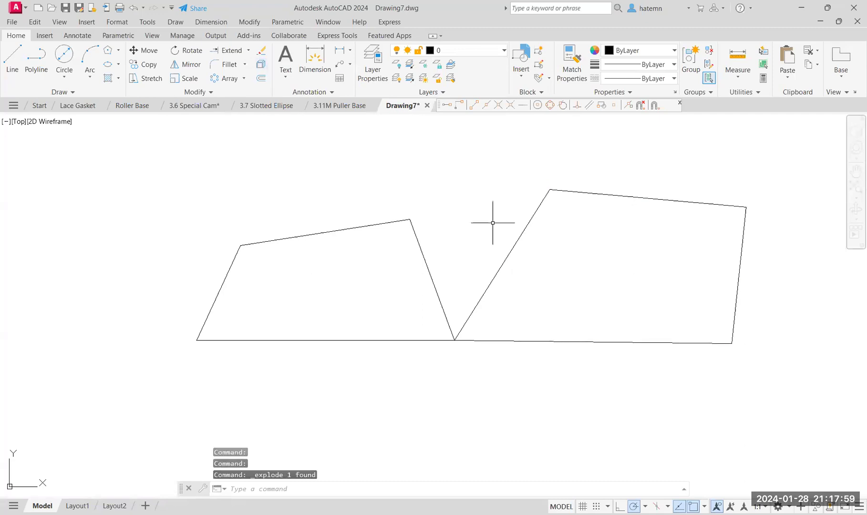
pyautogui.click(520, 228)
pyautogui.click(604, 195)
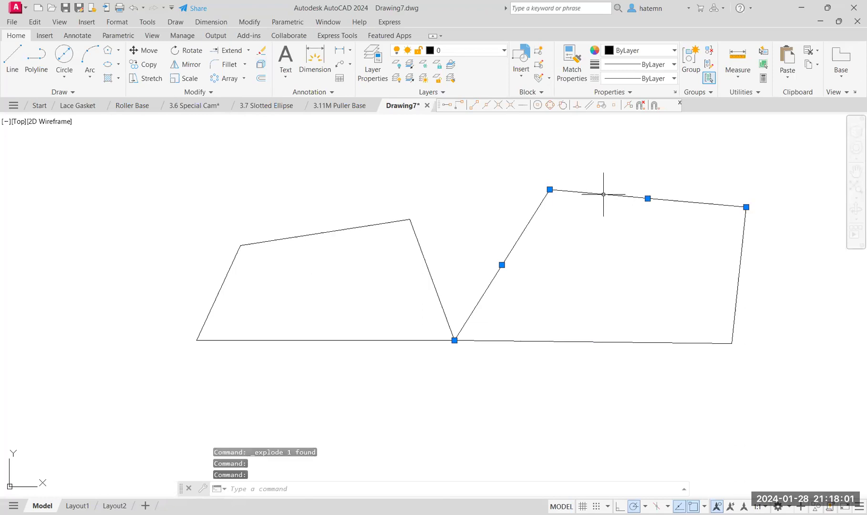
pyautogui.click(742, 301)
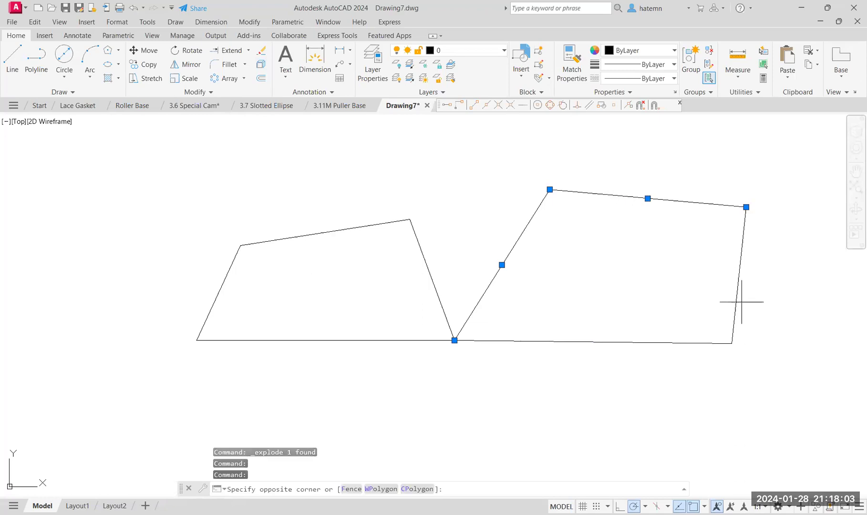
pyautogui.press('Escape')
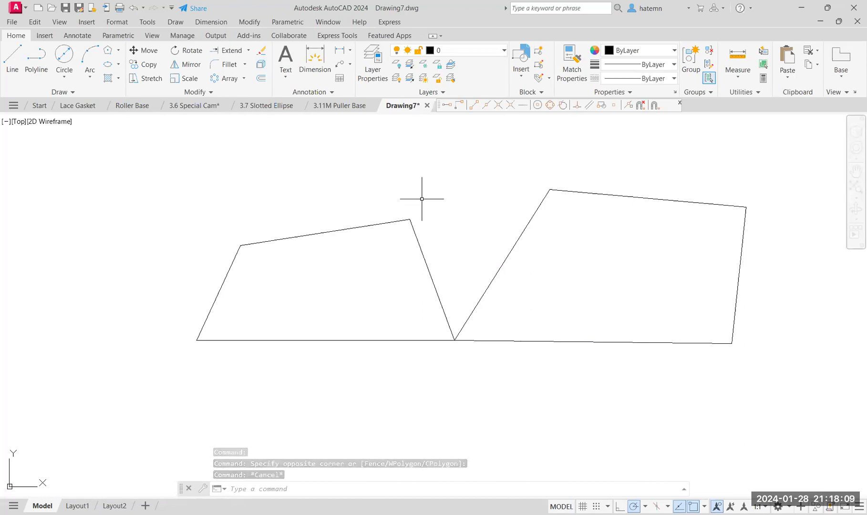
# - Draw a six-sided polygon, inscribed in a circle, to the upper left of the polyline shape
pyautogui.click(119, 50)
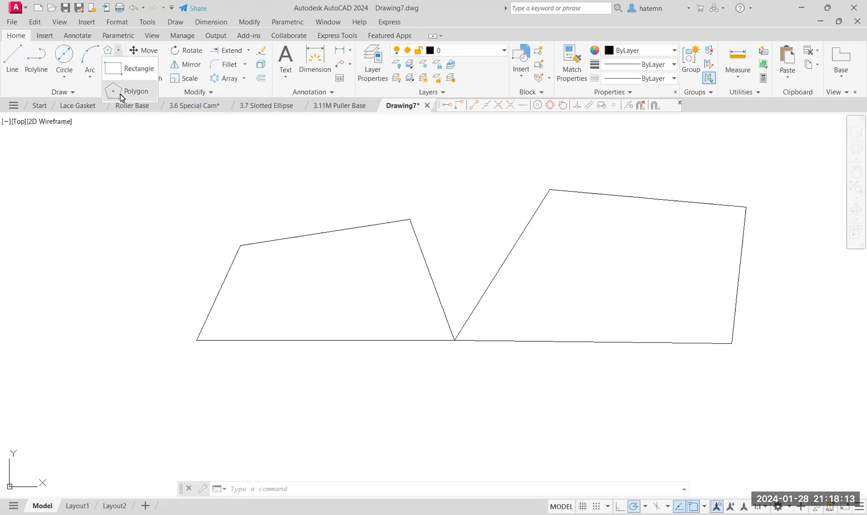
pyautogui.click(121, 96)
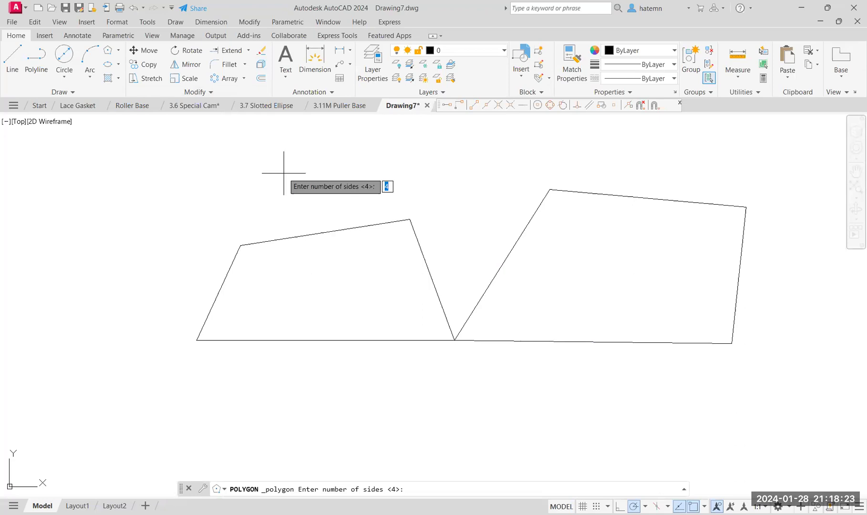
pyautogui.write('6')
pyautogui.press('Return')
pyautogui.click(186, 237)
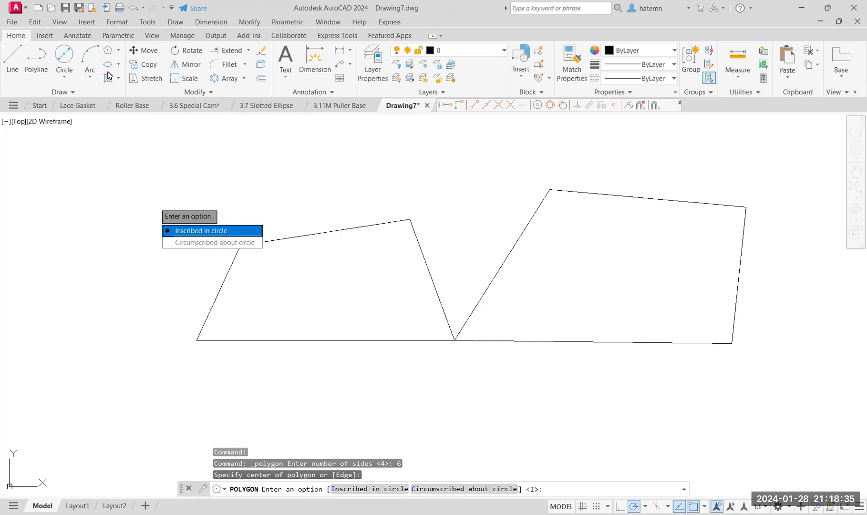
pyautogui.press('Return')
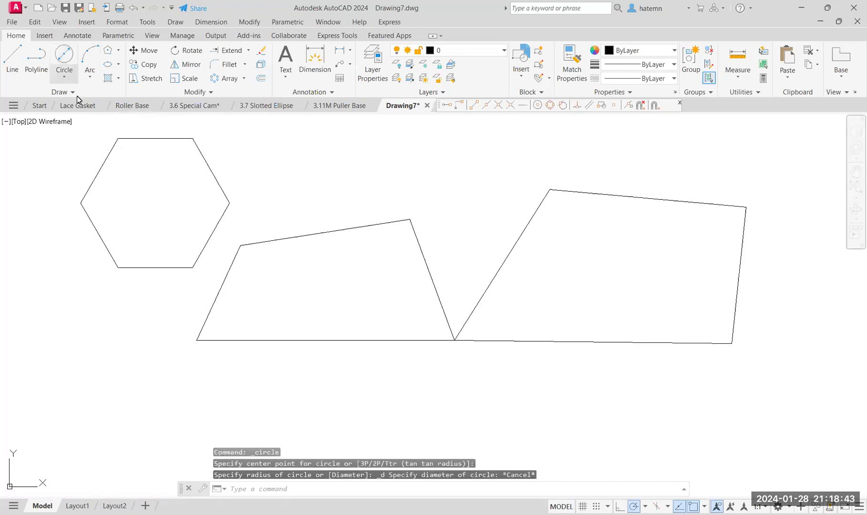
# - Draw a center-radius circle from the hexagon's center out to its left vertex
pyautogui.click(64, 76)
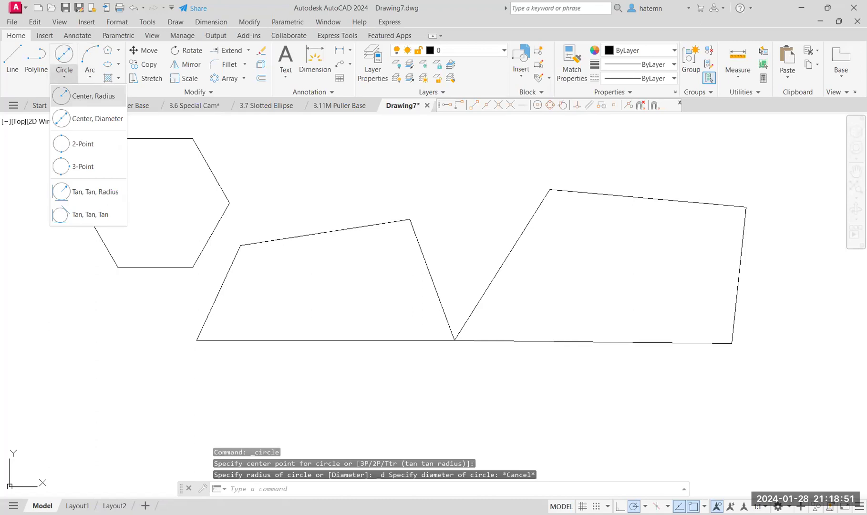
pyautogui.click(93, 96)
pyautogui.click(155, 202)
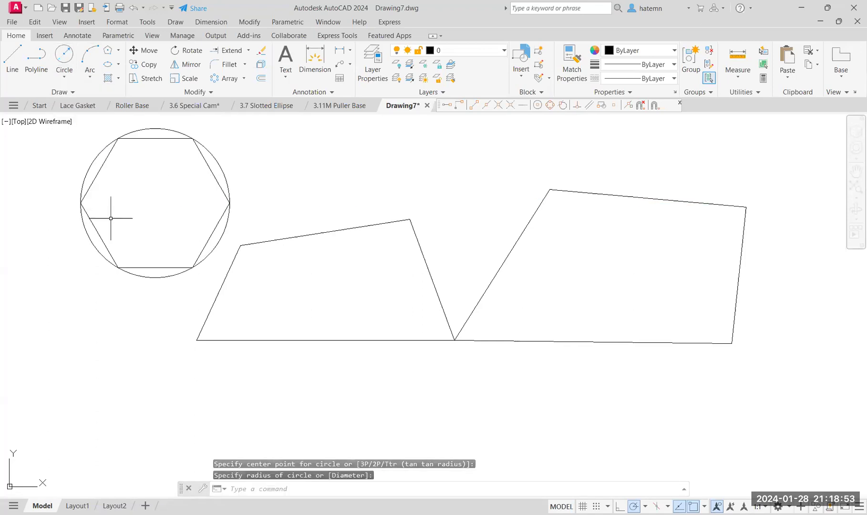
pyautogui.click(82, 202)
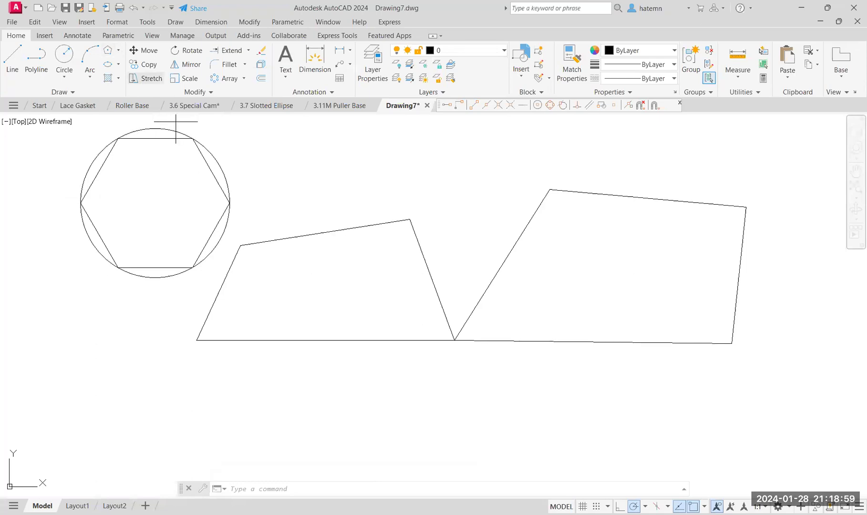
# - Draw a second six-sided polygon circumscribed about the circle, centered on the circle and reaching its top point
pyautogui.write('pol')
pyautogui.press('Return')
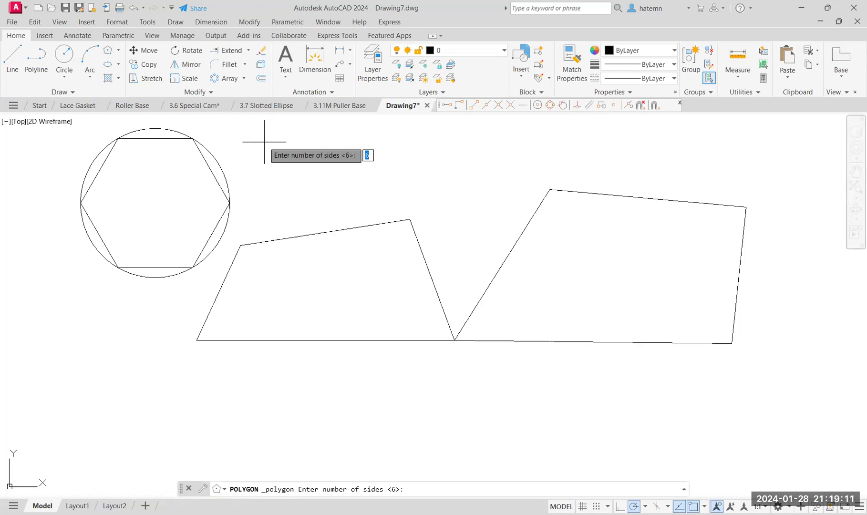
pyautogui.press('Return')
pyautogui.click(155, 203)
pyautogui.write('c')
pyautogui.press('Return')
pyautogui.click(152, 130)
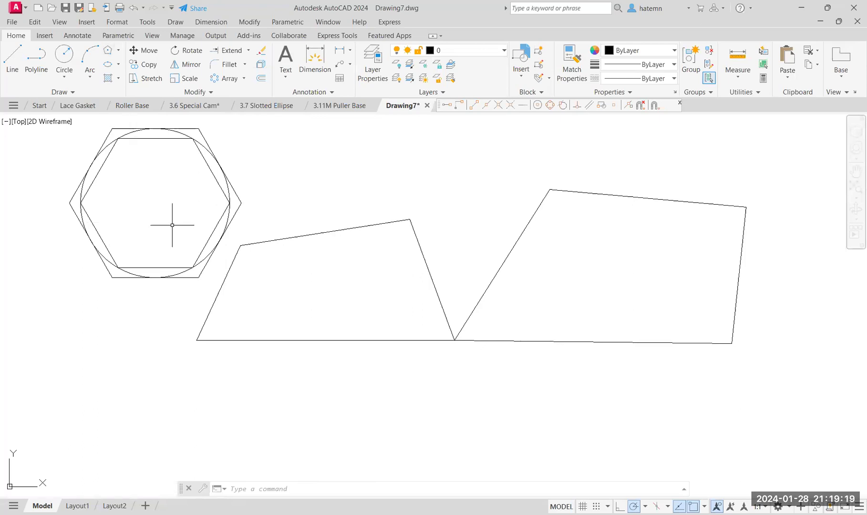
# - Erase the inner hexagon and the circle, keeping only the circumscribed hexagon
pyautogui.click(128, 139)
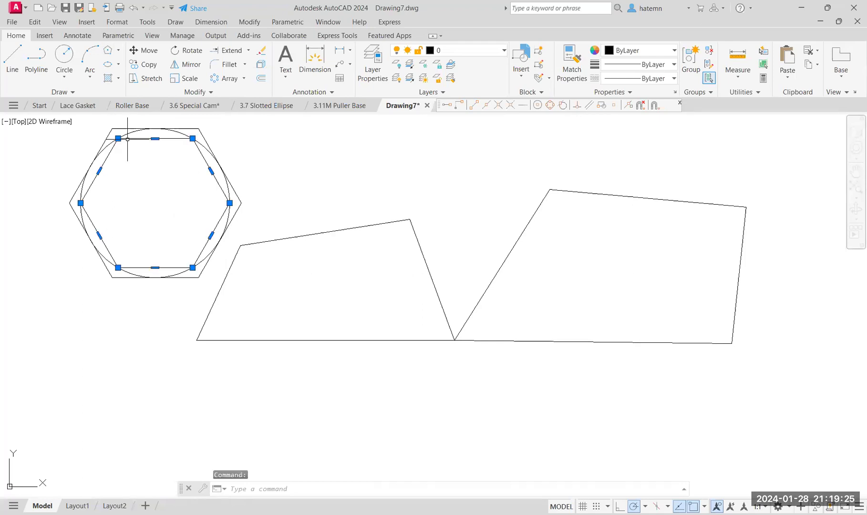
pyautogui.write('e')
pyautogui.press('Return')
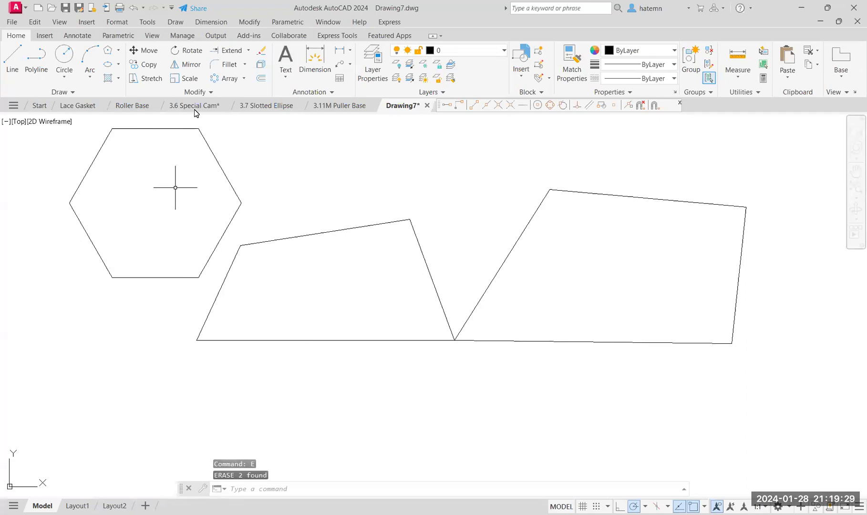
# - Offset the hexagon outward by 0.5
pyautogui.click(261, 80)
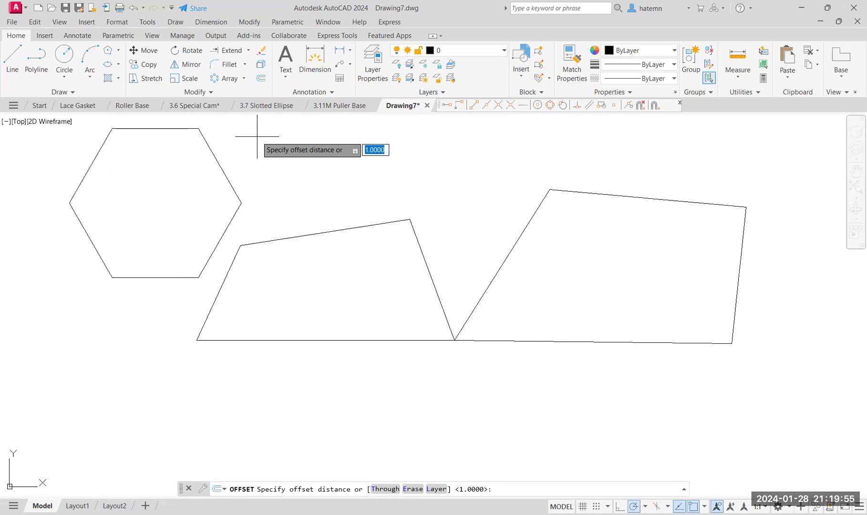
pyautogui.moveTo(275, 171); pyautogui.dragTo(366, 223, button='middle')
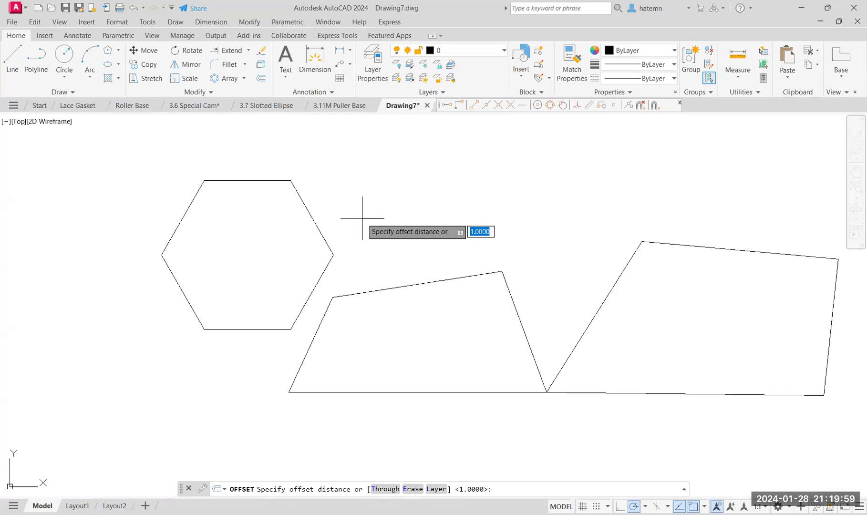
pyautogui.write('.5')
pyautogui.press('Return')
pyautogui.scroll(2, 362, 218)
pyautogui.click(313, 218)
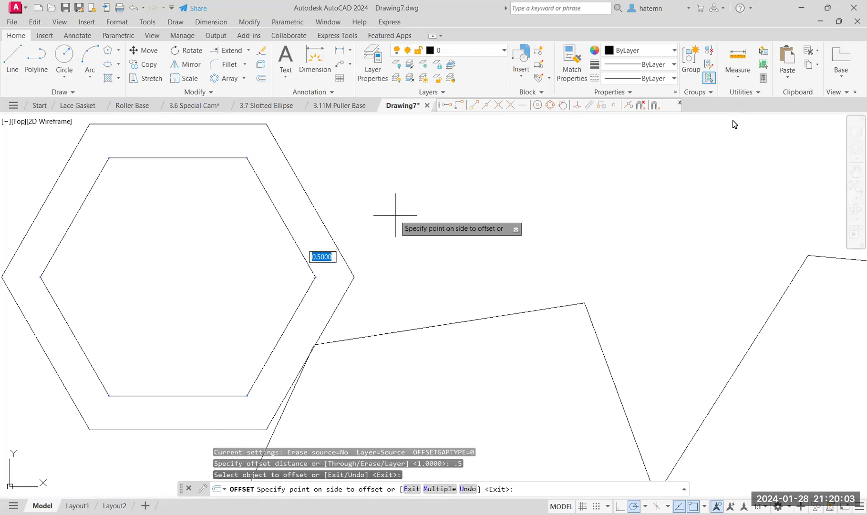
# - Measure the distance between the midpoints of the inner and outer hexagons' upper-right edges
pyautogui.click(738, 72)
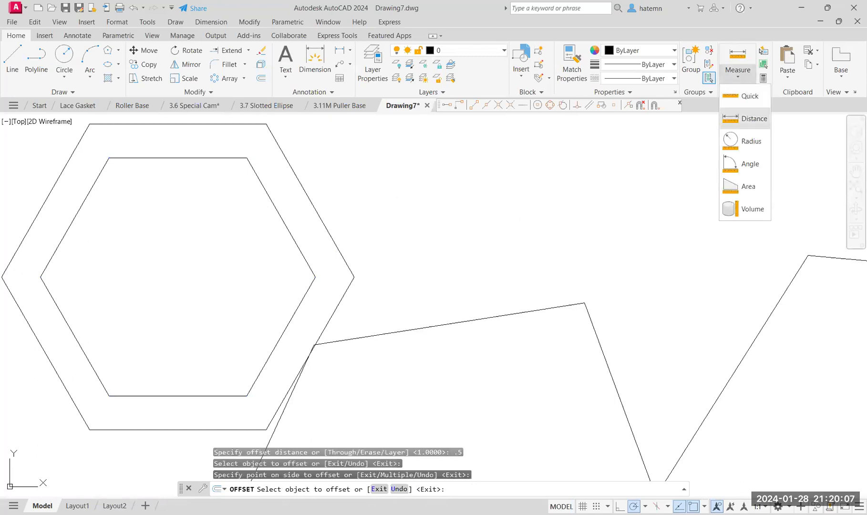
pyautogui.click(754, 118)
pyautogui.click(281, 217)
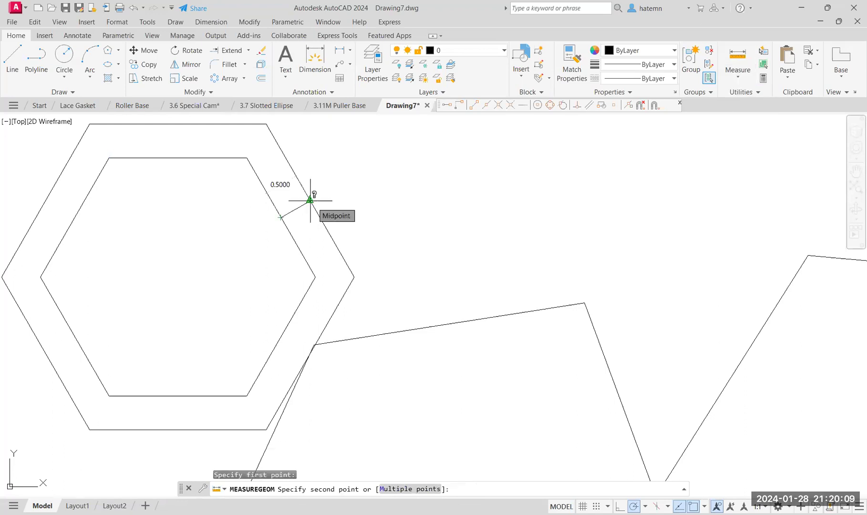
pyautogui.press('Escape')
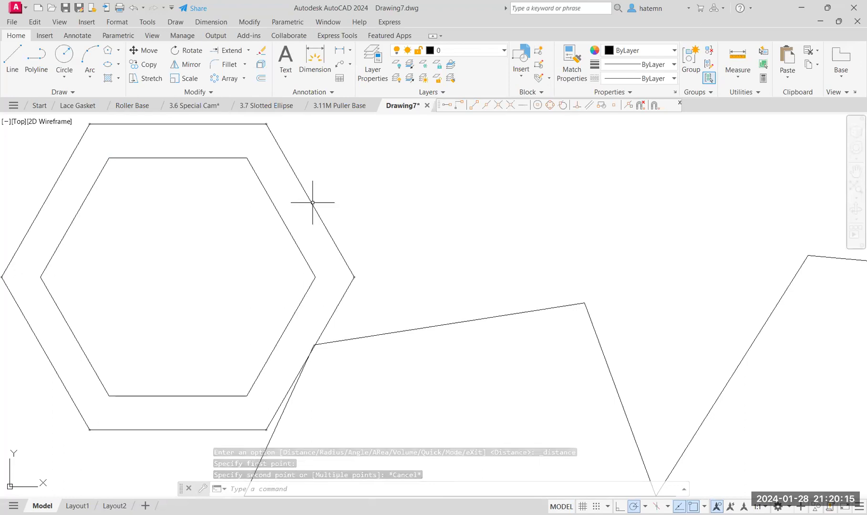
pyautogui.scroll(-4, 313, 202)
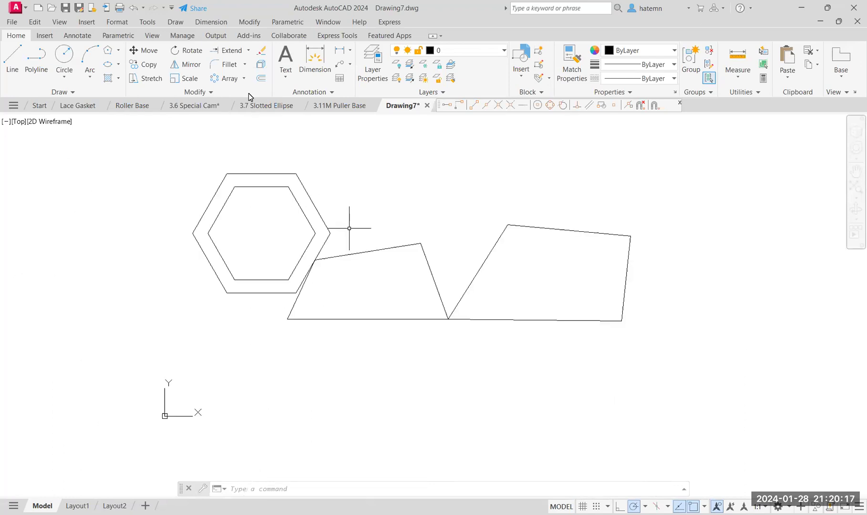
pyautogui.moveTo(352, 170); pyautogui.dragTo(242, 130, button='middle')
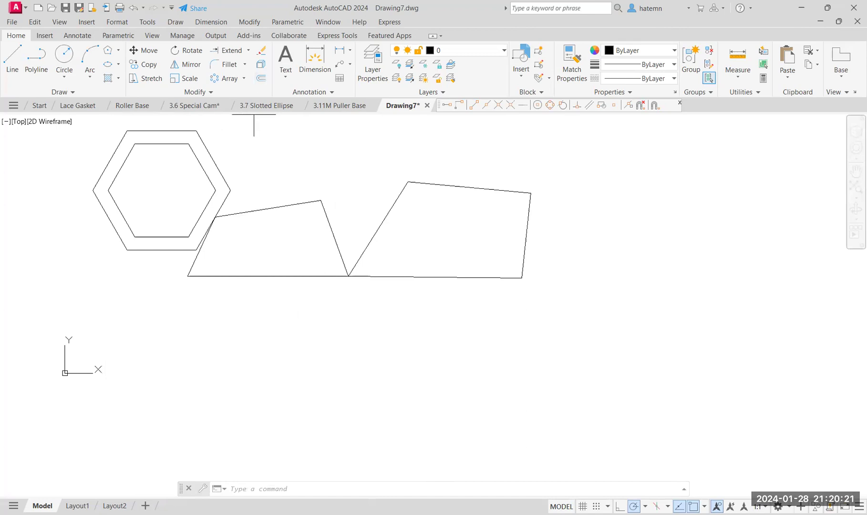
# - Offset the left polyline shape inward and the right shape's left, upper and lower lines individually, using a distance of 0.5
pyautogui.click(261, 78)
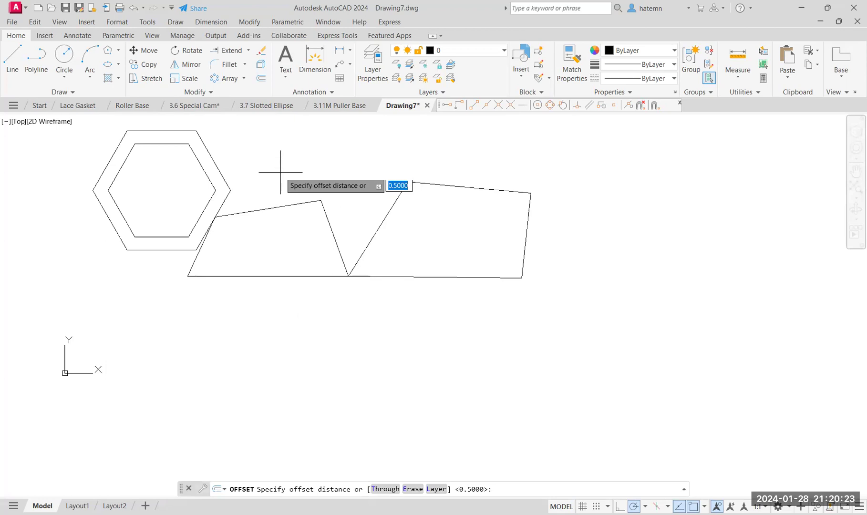
pyautogui.rightClick(282, 174)
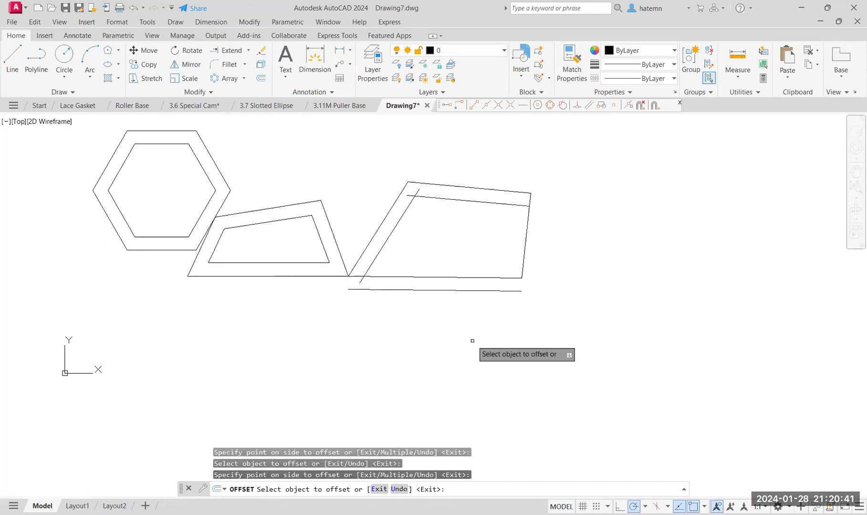
pyautogui.press('Escape')
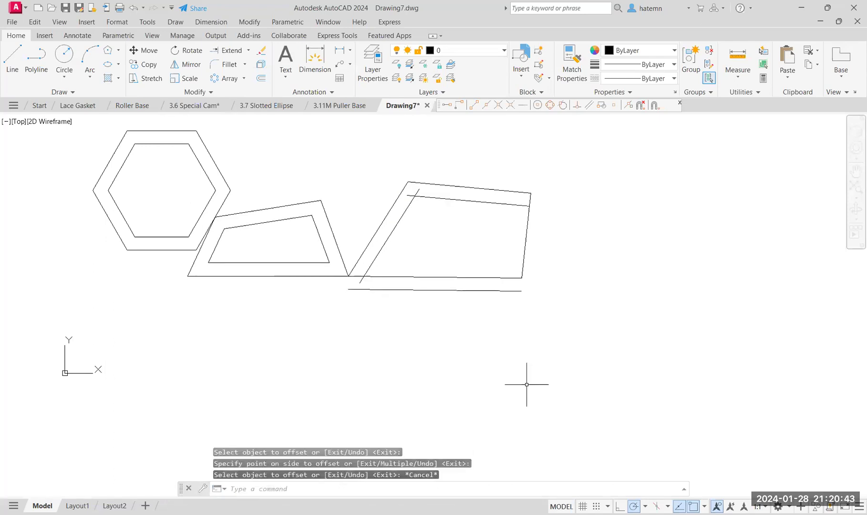
# - Erase both four-sided shapes together with their offset copies, keeping only the two nested hexagons
pyautogui.click(573, 356)
pyautogui.click(236, 120)
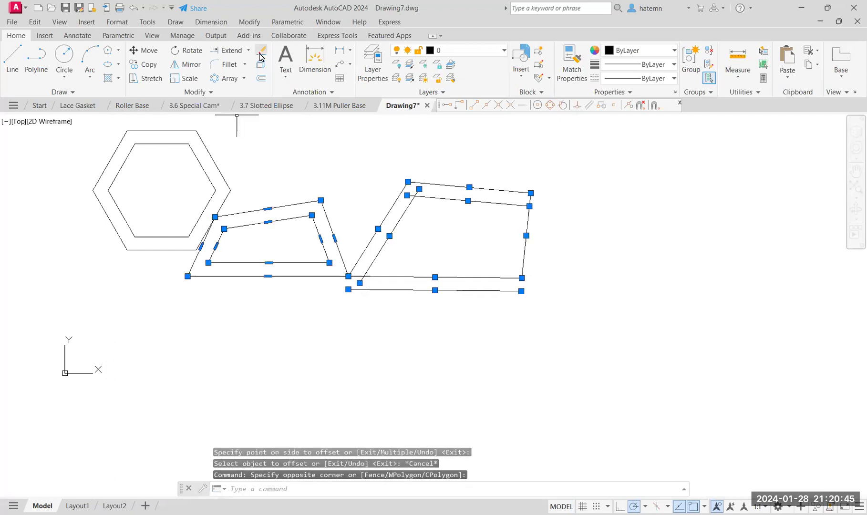
pyautogui.click(261, 50)
pyautogui.moveTo(295, 200); pyautogui.dragTo(445, 238, button='middle')
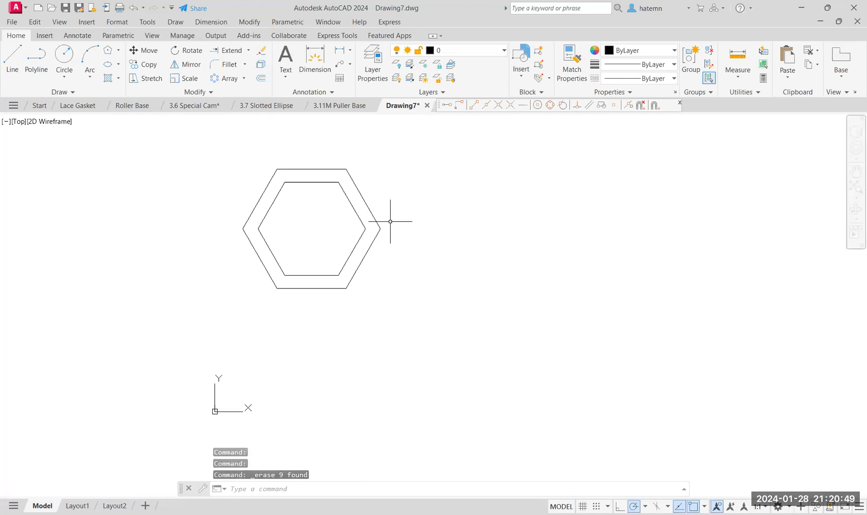
# - Mirror both nested hexagons across a horizontal line below them, keeping the source objects
pyautogui.click(186, 64)
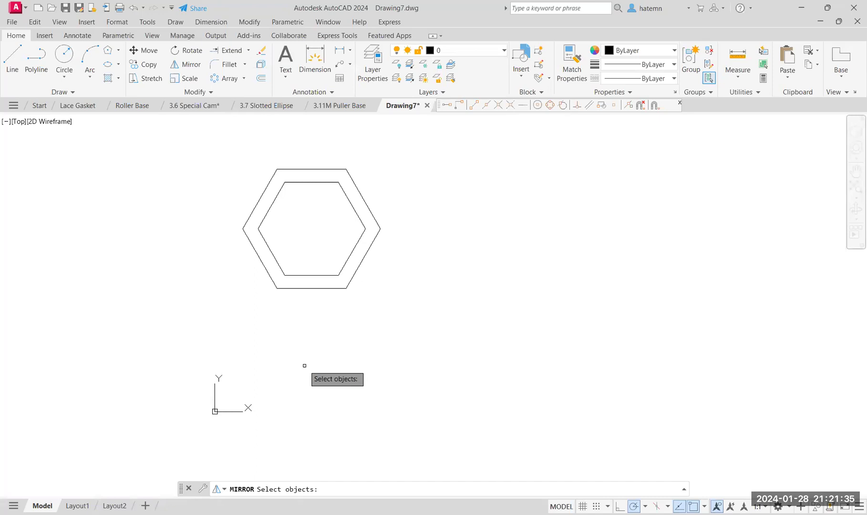
pyautogui.click(297, 276)
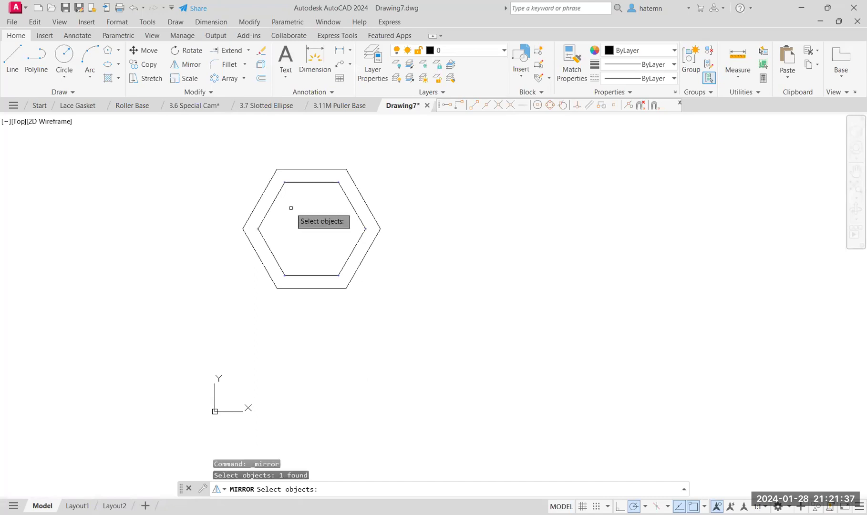
pyautogui.click(290, 169)
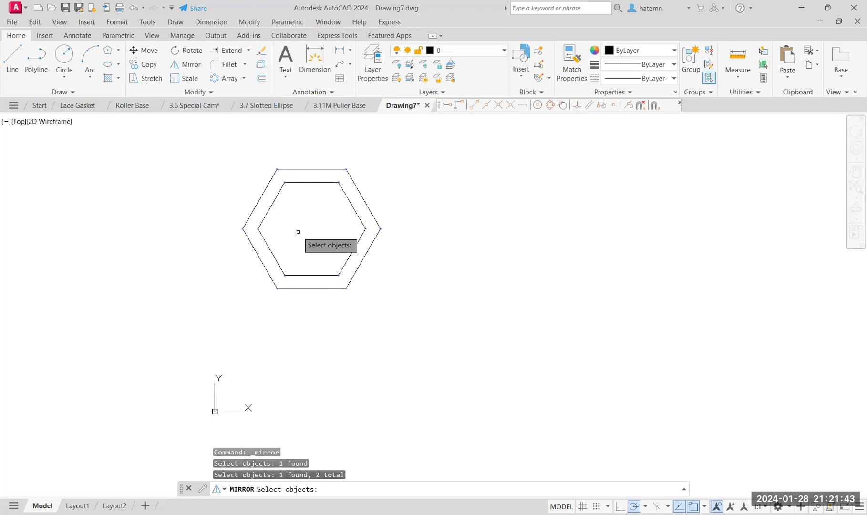
pyautogui.press('Return')
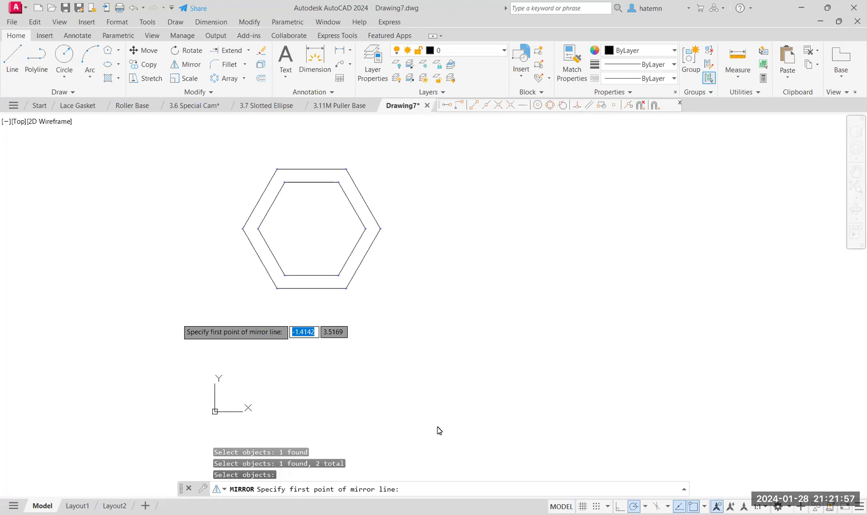
pyautogui.click(174, 319)
pyautogui.click(477, 316)
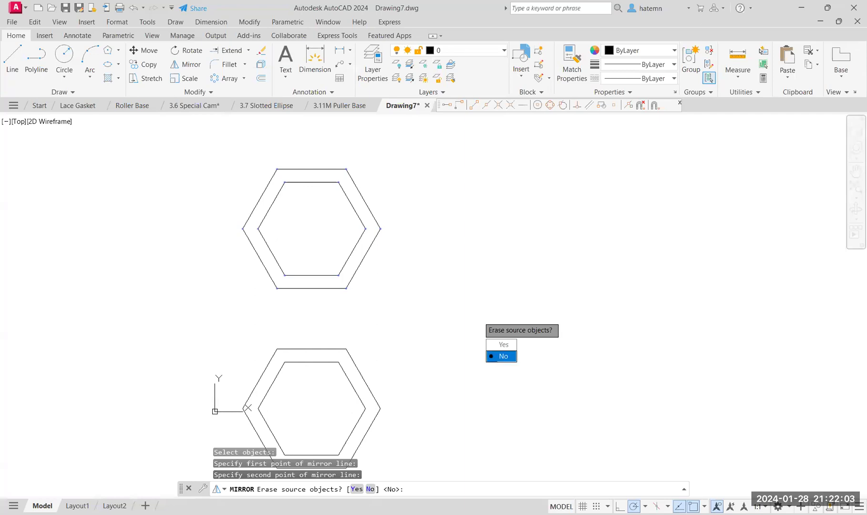
pyautogui.click(503, 356)
# - Mirror all four hexagons across a vertical line to their left, keeping the source objects
pyautogui.moveTo(249, 201); pyautogui.dragTo(318, 171, button='middle')
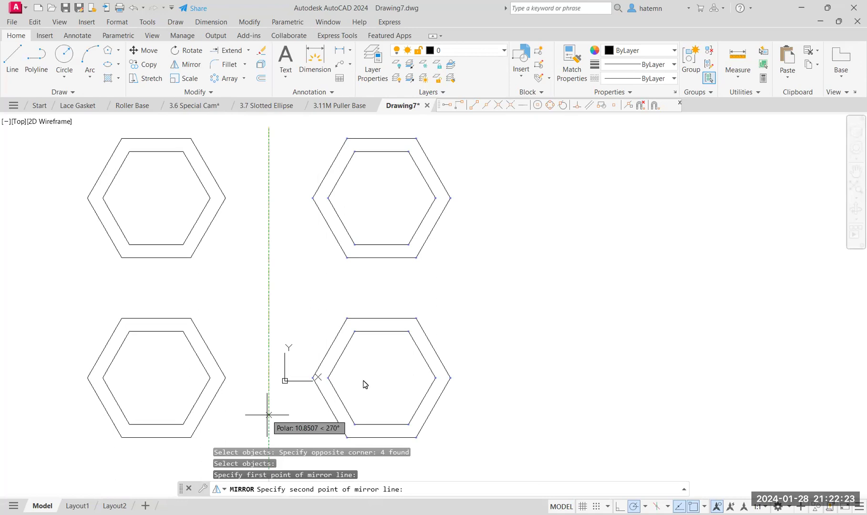
pyautogui.click(269, 415)
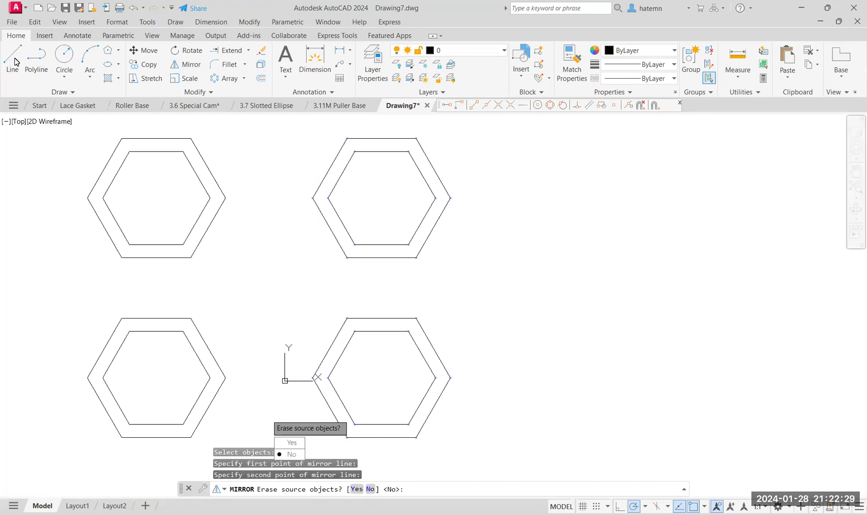
pyautogui.write('N')
pyautogui.press('Return')
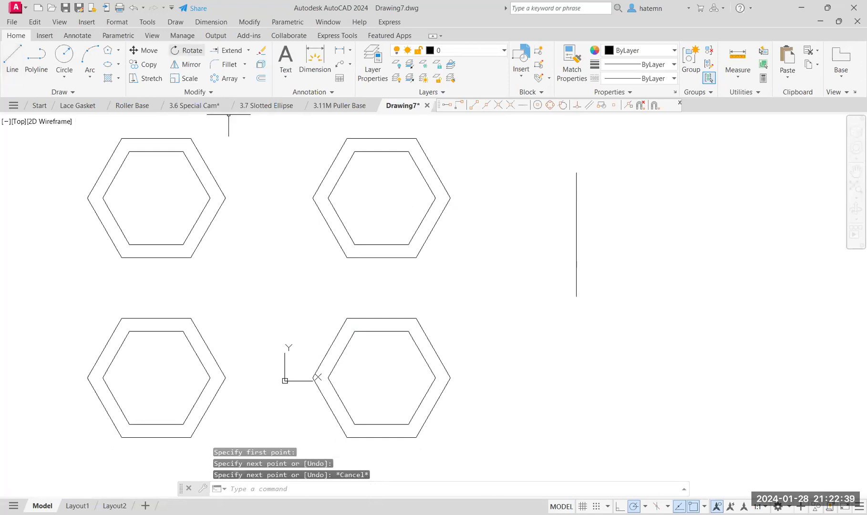
# - Rotate the vertical line about its midpoint by a freehand angle, and again by 45 degrees about its lower-right endpoint
pyautogui.click(188, 50)
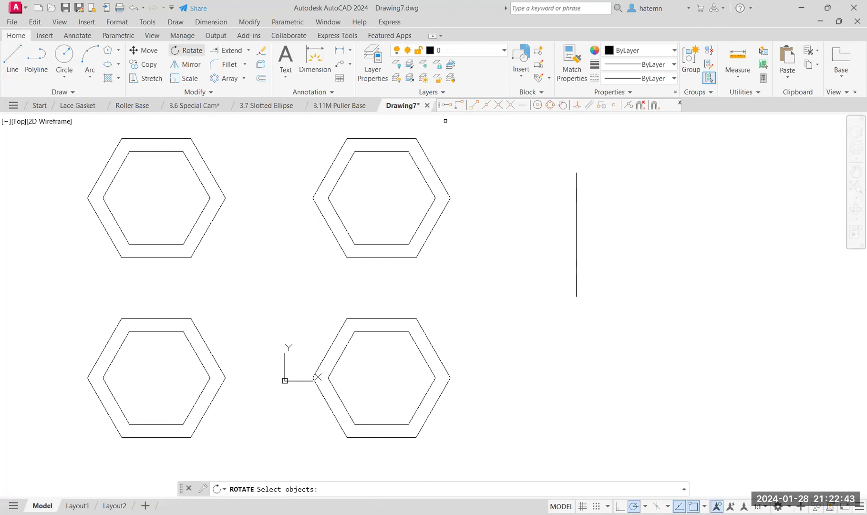
pyautogui.click(576, 233)
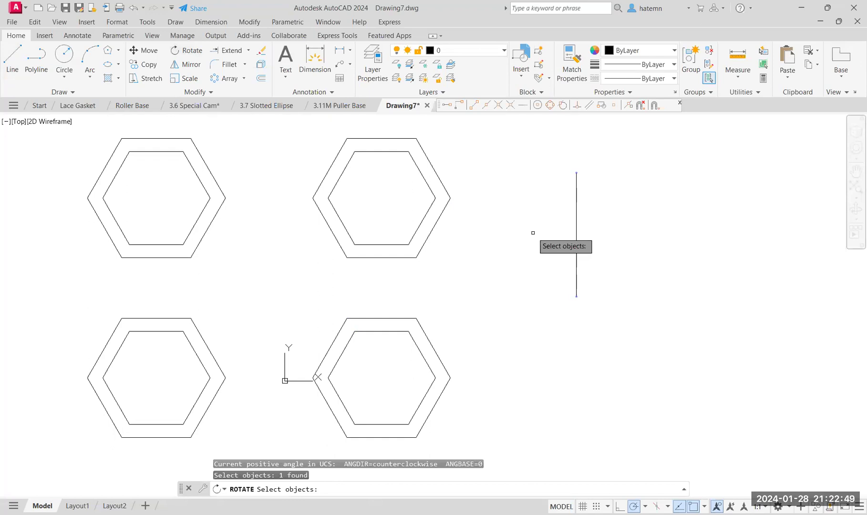
pyautogui.press('Return')
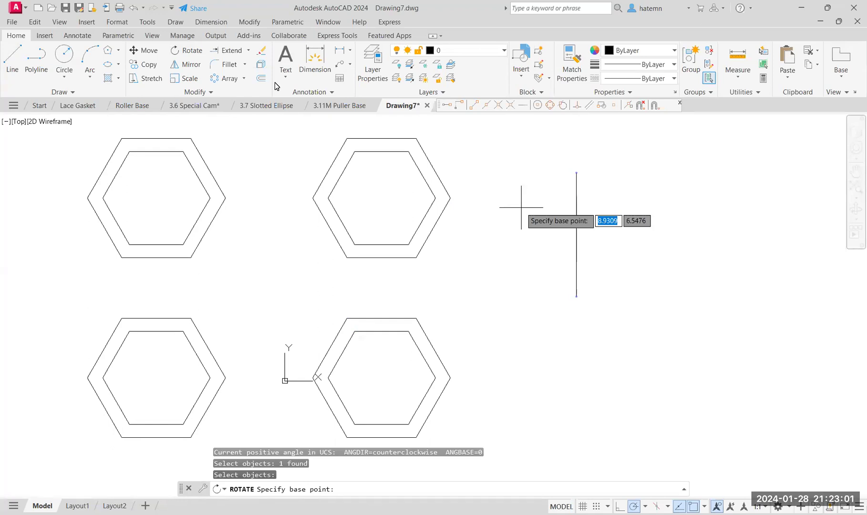
pyautogui.click(576, 235)
pyautogui.click(631, 185)
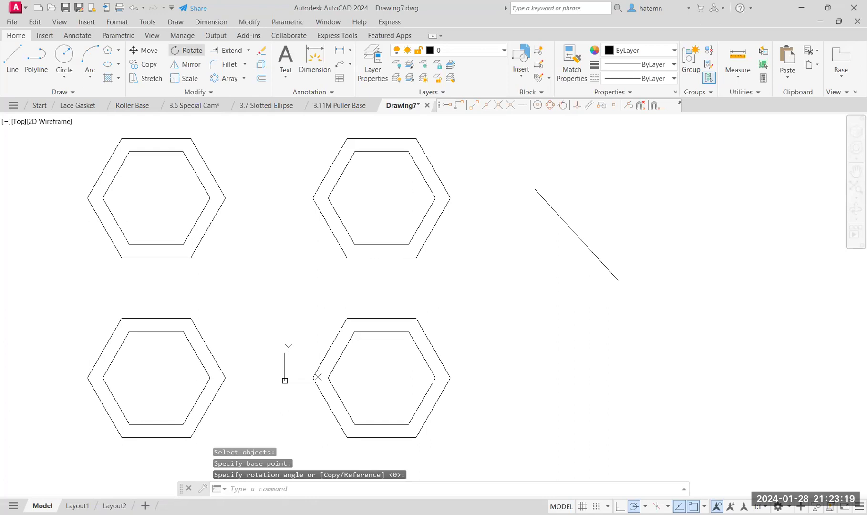
pyautogui.write('45')
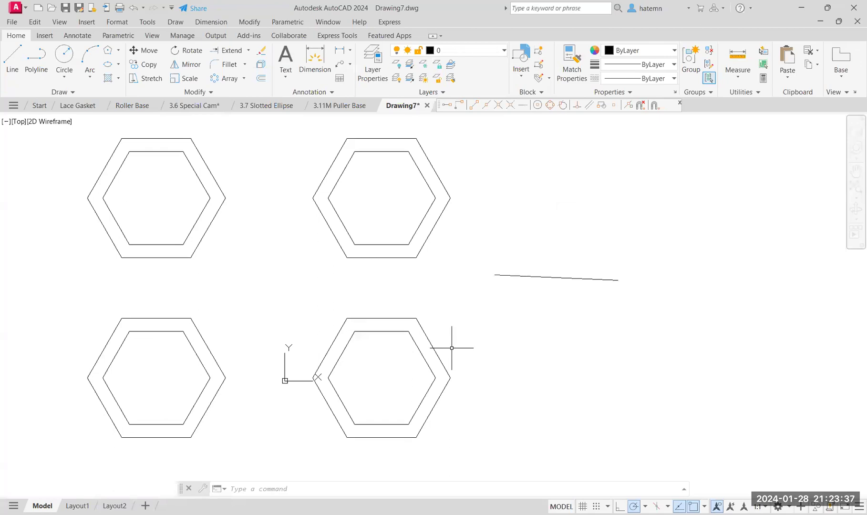
# - Draw a wide ellipse from its center to the right of the hexagons, and a second, rounder ellipse beside it
pyautogui.moveTo(531, 313)
pyautogui.mouseDown(button='middle')
pyautogui.moveTo(405, 286)
pyautogui.moveTo(292, 312)
pyautogui.mouseUp(button='middle')
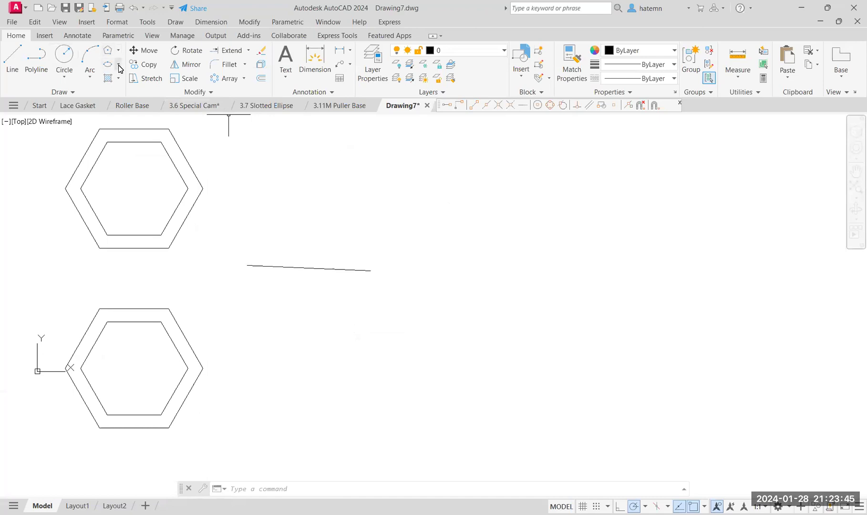
pyautogui.click(119, 65)
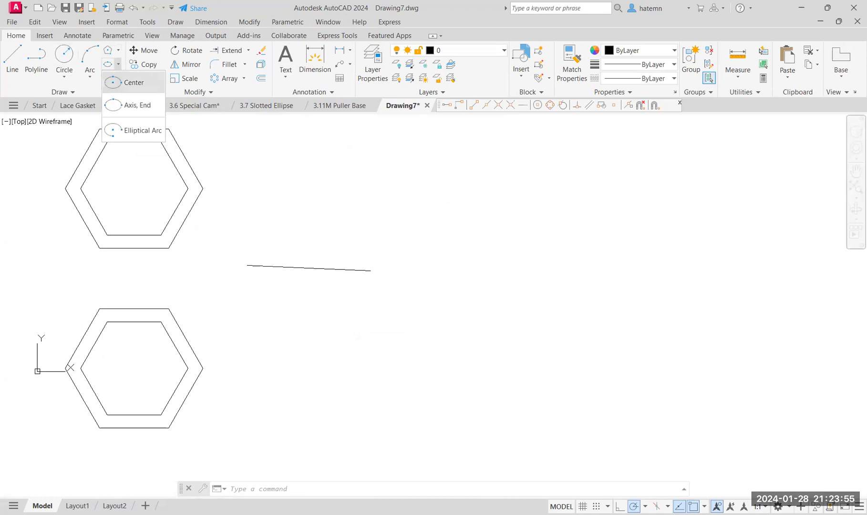
pyautogui.click(133, 82)
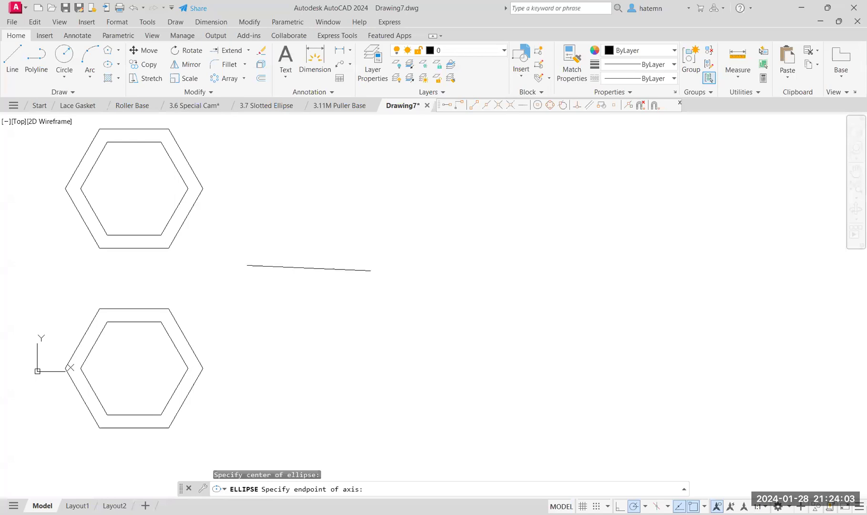
pyautogui.click(611, 268)
pyautogui.click(462, 210)
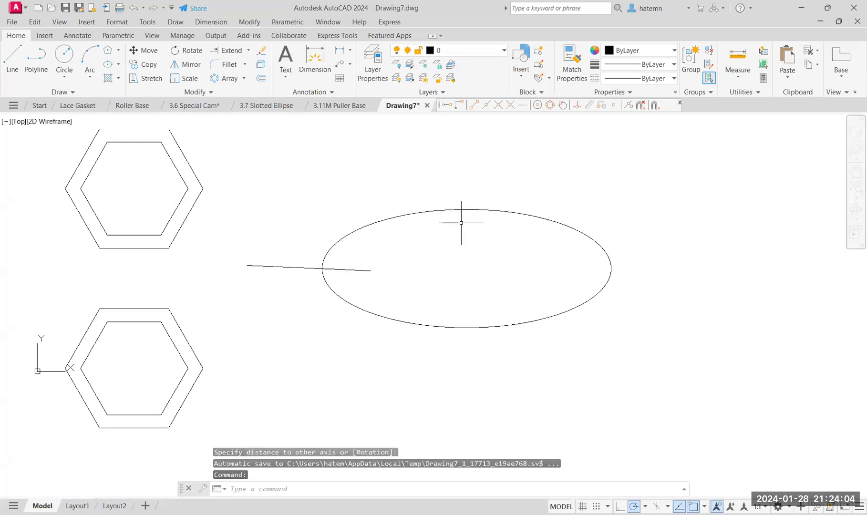
pyautogui.click(118, 64)
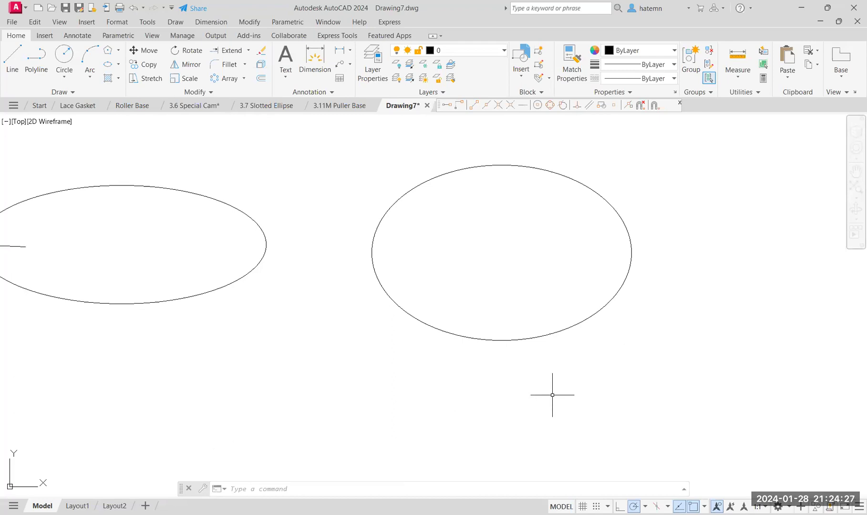
# - Draw a circle centered directly below the nested hexagons, passing through the inner hexagon's left corner, with a radius of about 12.37
pyautogui.scroll(-3, 451, 294)
pyautogui.scroll(-1, 341, 299)
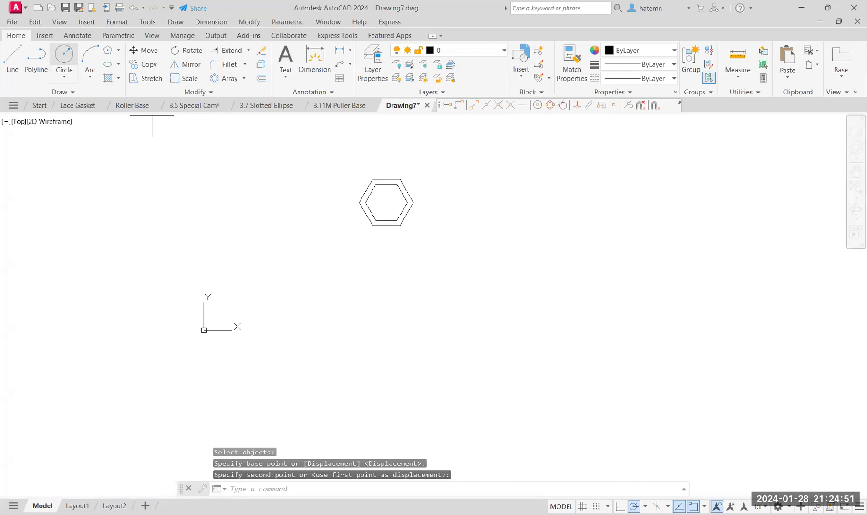
pyautogui.click(64, 55)
pyautogui.click(387, 328)
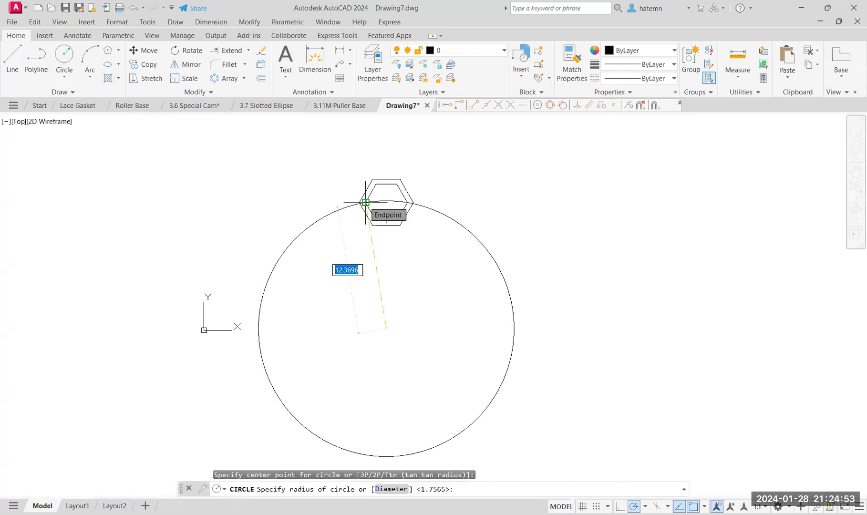
pyautogui.click(366, 203)
# - Create a polar array of the two nested hexagons around the large circle's center
pyautogui.moveTo(584, 242); pyautogui.dragTo(623, 206, button='middle')
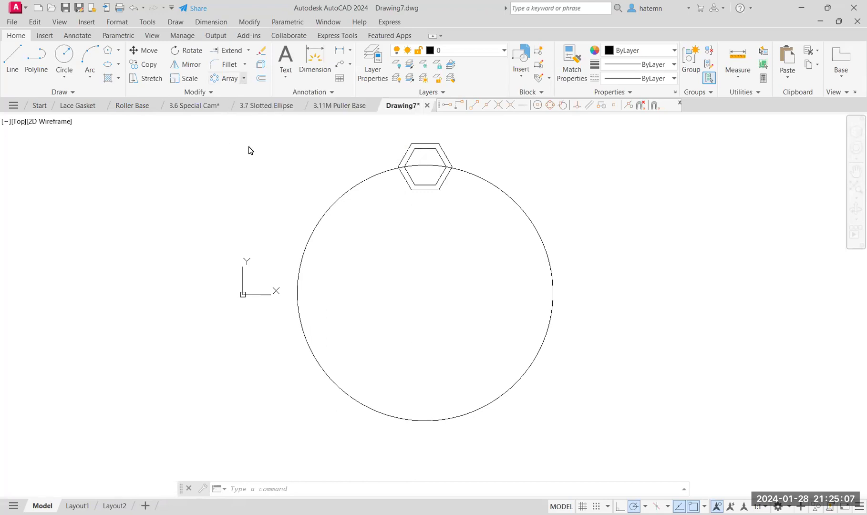
pyautogui.click(243, 78)
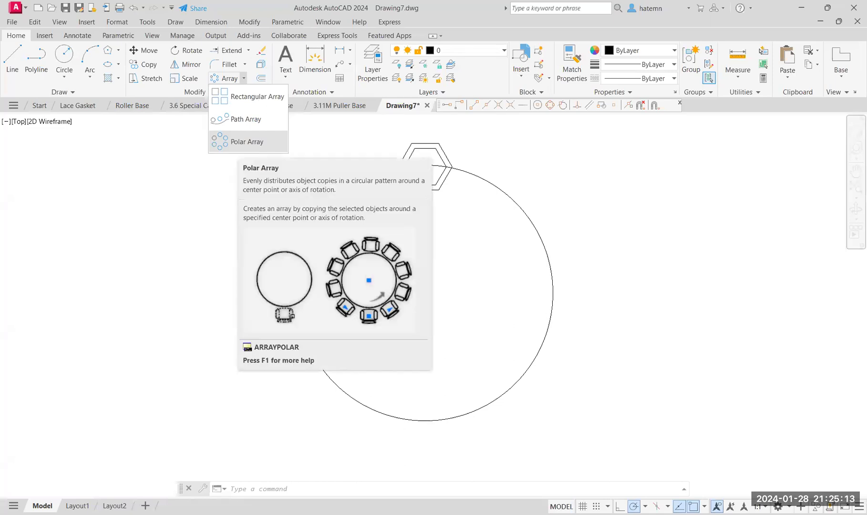
pyautogui.click(246, 142)
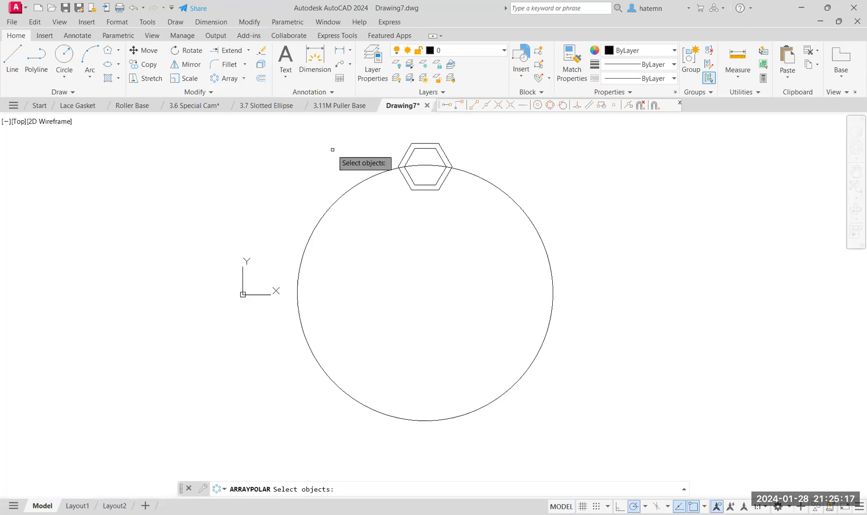
pyautogui.click(411, 153)
pyautogui.press('Return')
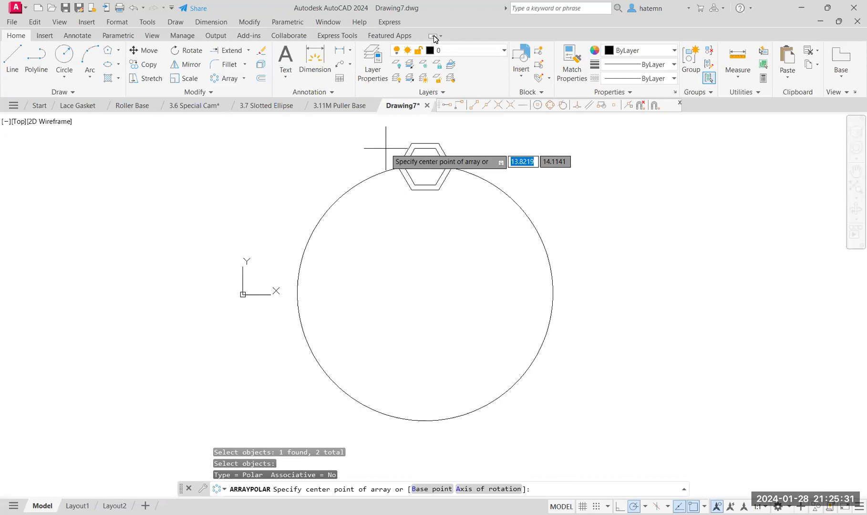
pyautogui.click(425, 293)
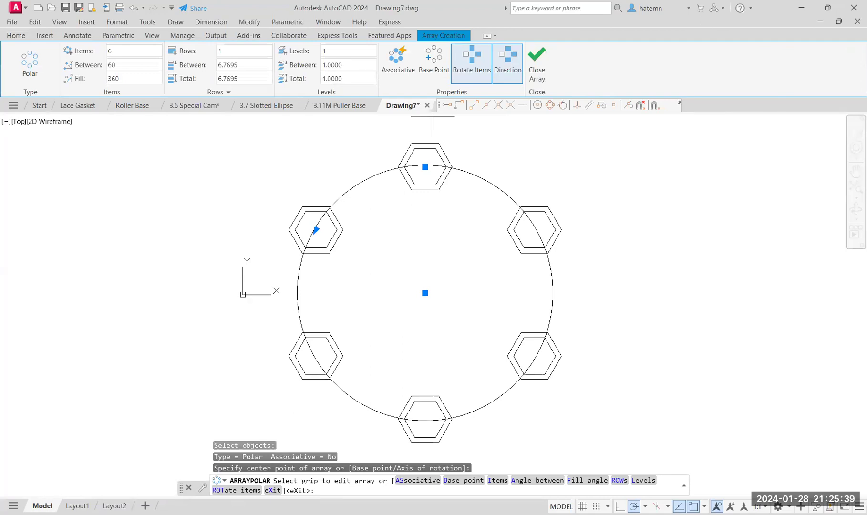
# - Set the polar array to 10 items and make it associative
pyautogui.click(113, 49)
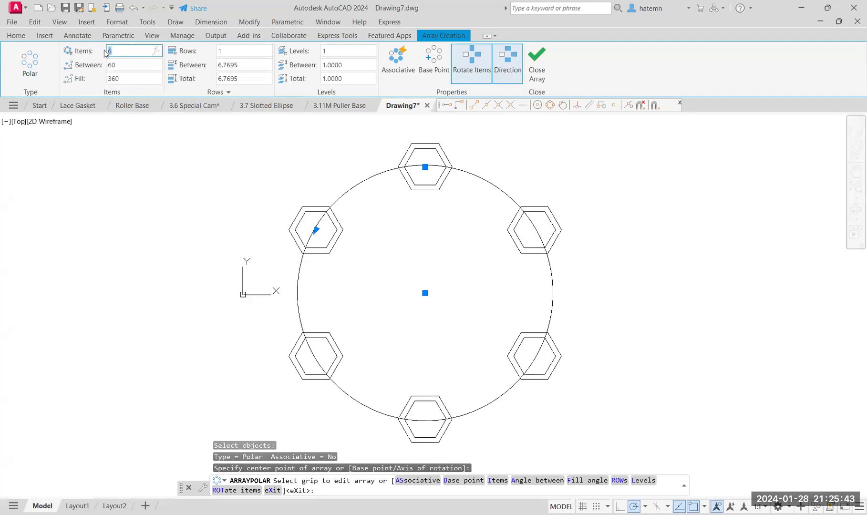
pyautogui.write('10')
pyautogui.press('Tab')
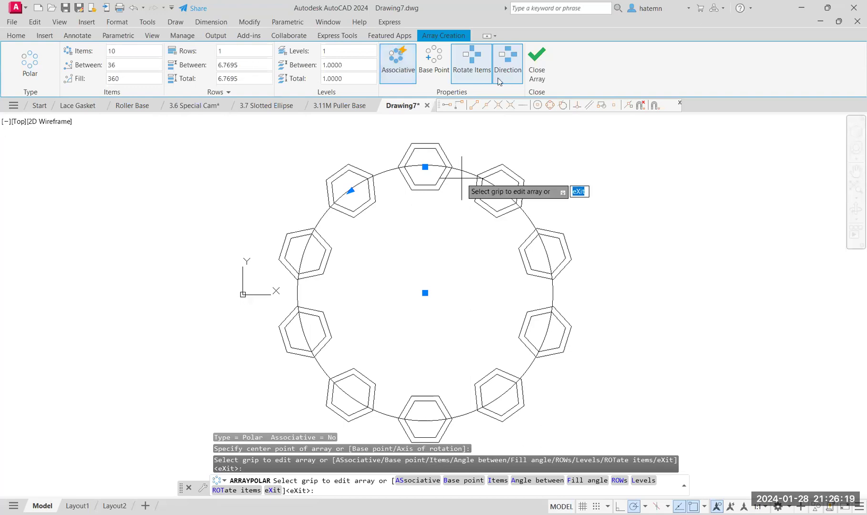
# - Toggle the array's Rotate Items option, leaving it off so every hexagon keeps its original orientation
pyautogui.click(474, 79)
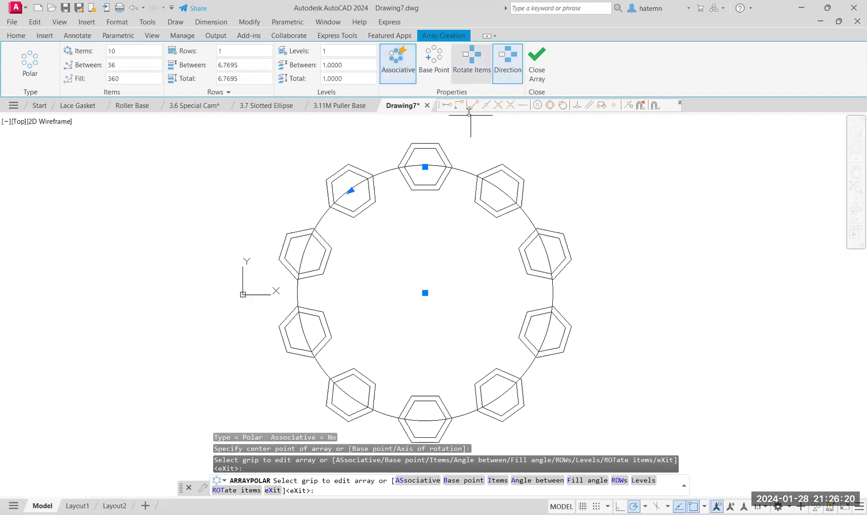
pyautogui.click(472, 67)
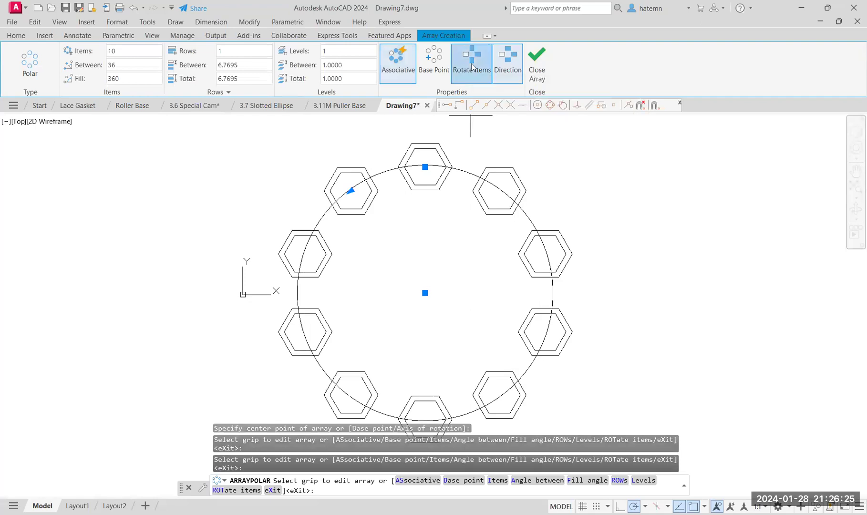
pyautogui.click(473, 67)
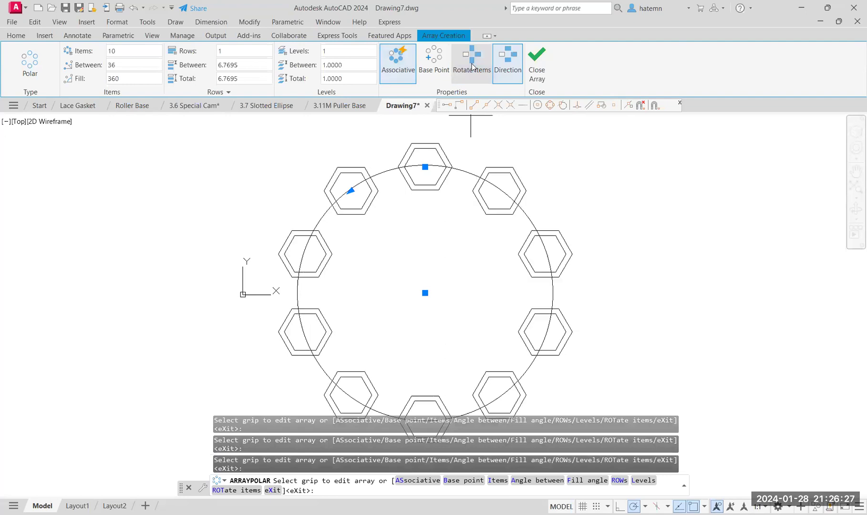
# - Turn on Rotate Items for the polar array of hexagons and switch its direction to clockwise
pyautogui.click(472, 67)
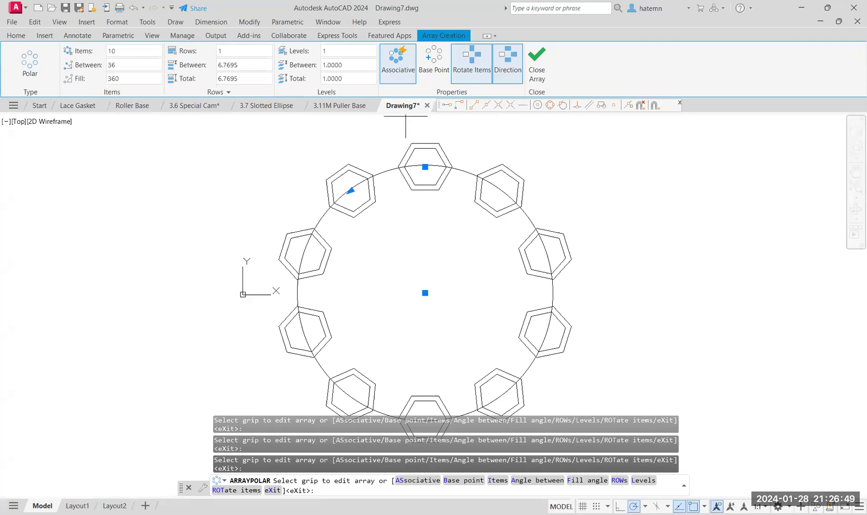
pyautogui.click(504, 81)
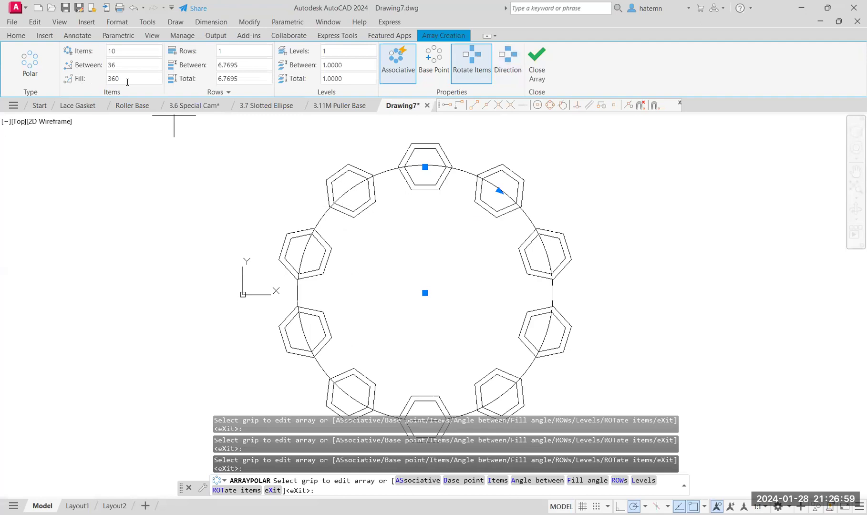
# - Set the polar array's fill angle to 180, switch its direction back to counterclockwise, and finish the array
pyautogui.click(94, 83)
pyautogui.write('180')
pyautogui.press('Return')
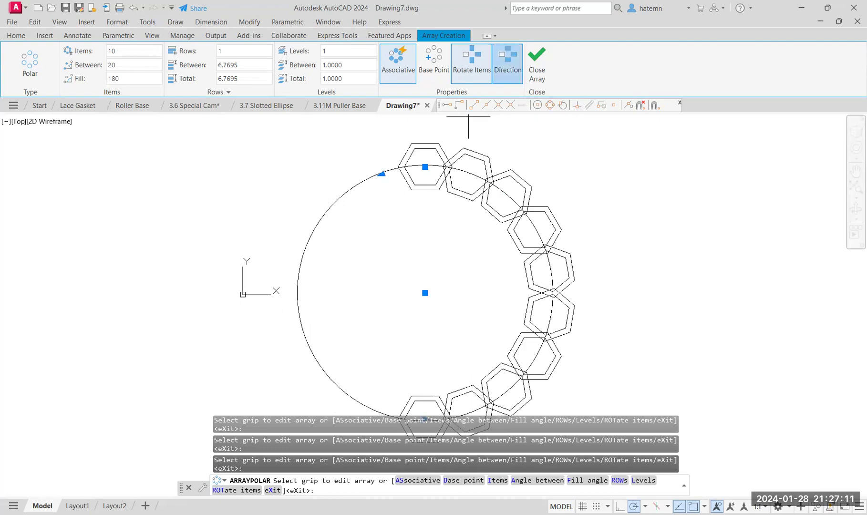
pyautogui.click(507, 62)
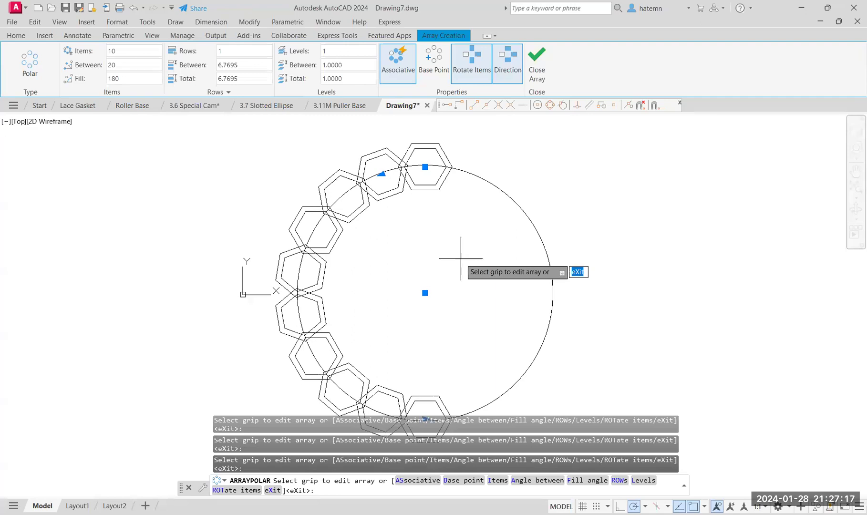
pyautogui.press('Return')
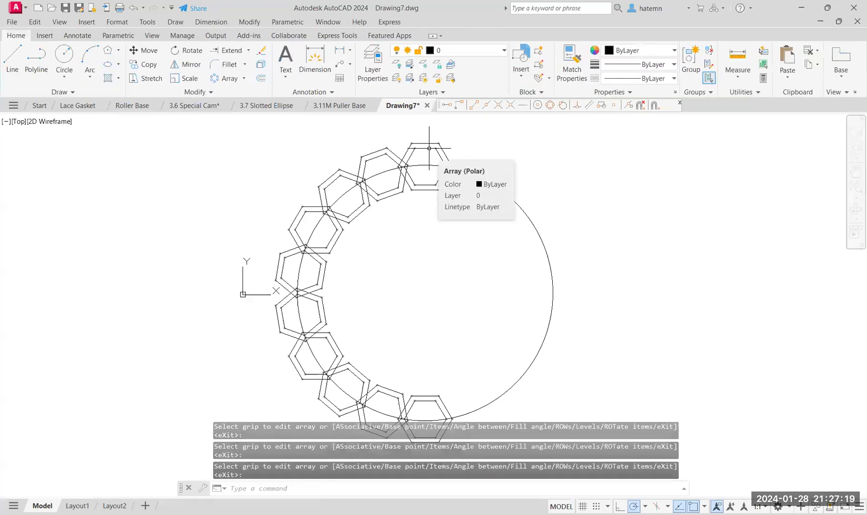
# - Try the polar array's Edit Source and Replace Item options on the topmost hexagon pair, and reset the array
pyautogui.click(429, 149)
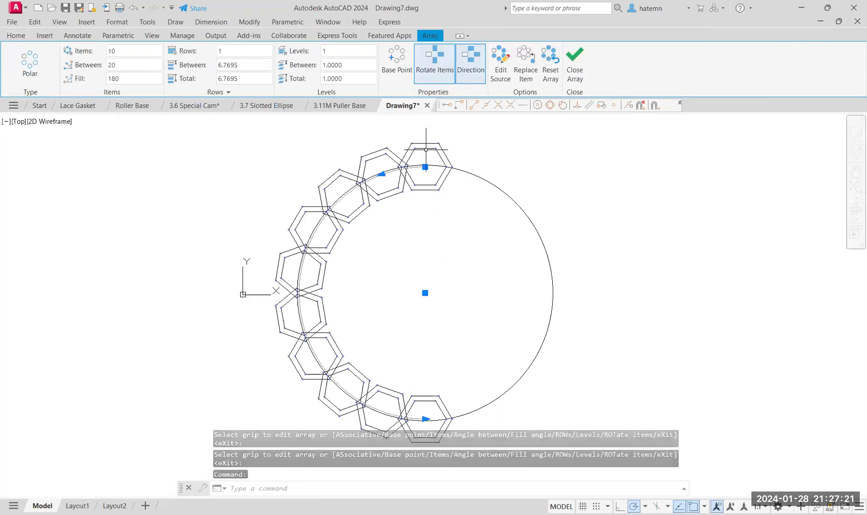
pyautogui.click(575, 55)
pyautogui.click(575, 57)
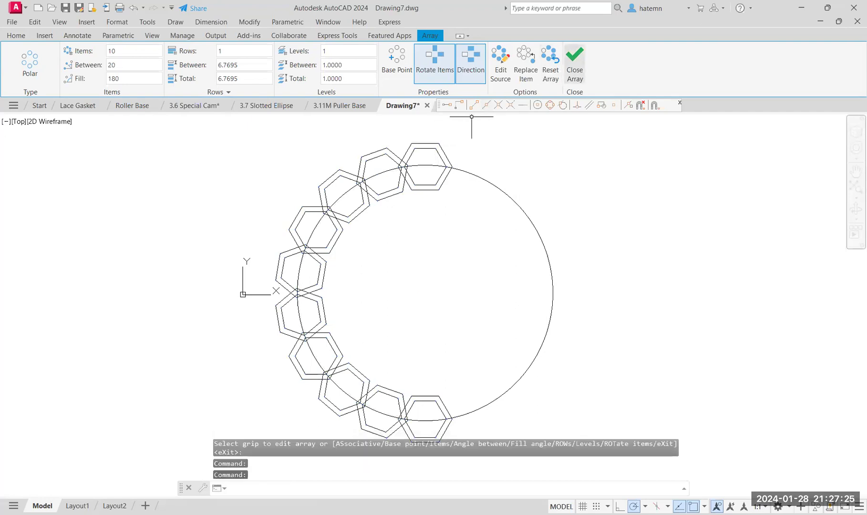
pyautogui.doubleClick(437, 146)
pyautogui.click(437, 146)
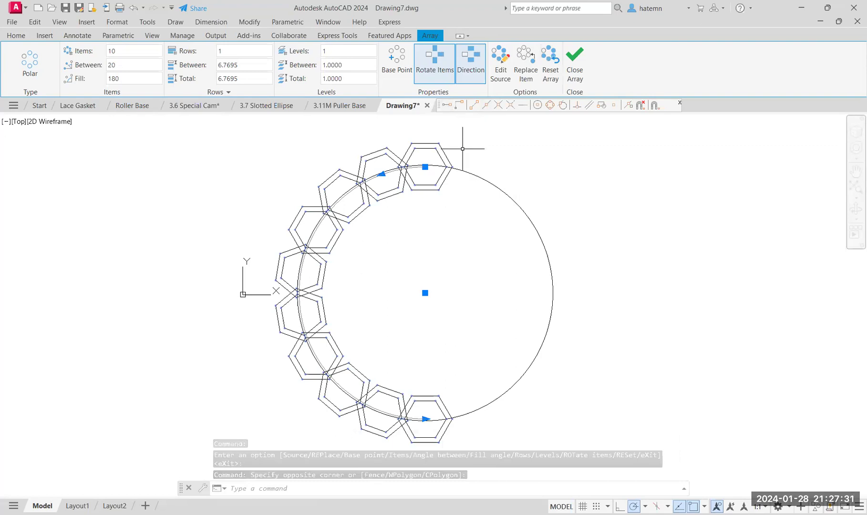
pyautogui.click(505, 66)
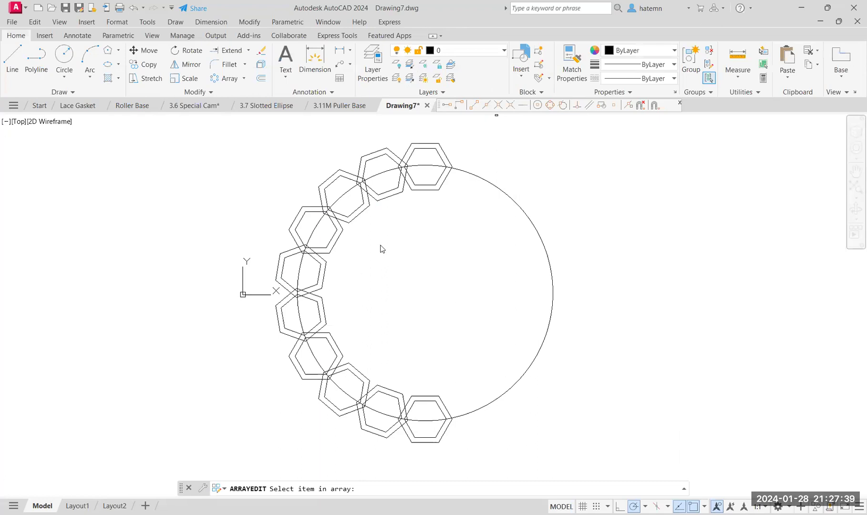
pyautogui.click(425, 144)
pyautogui.click(543, 194)
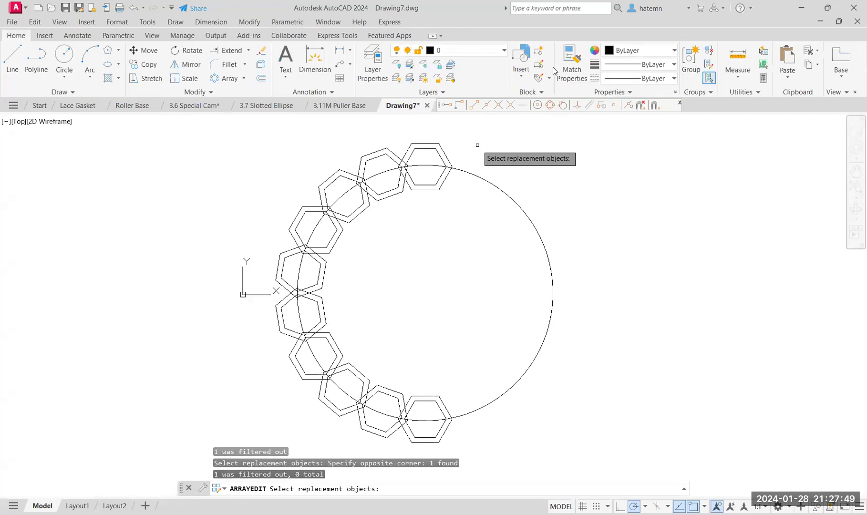
pyautogui.click(554, 67)
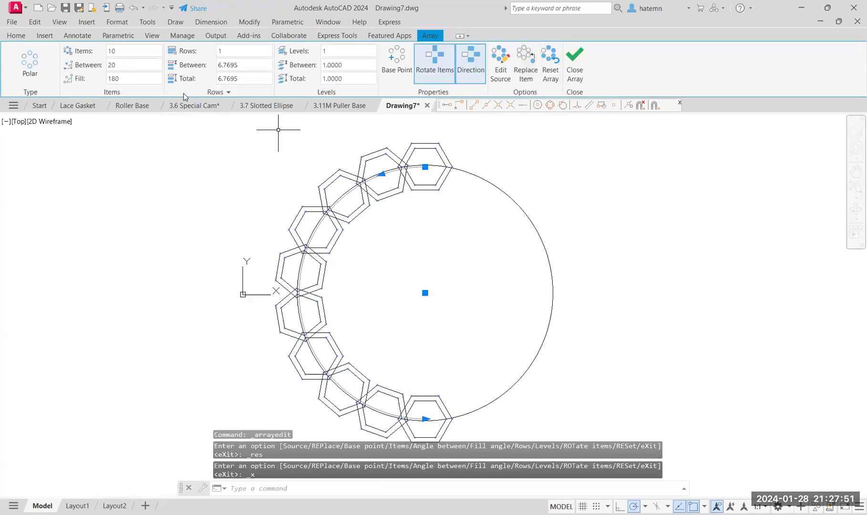
# - Set the polar array's fill angle to 360 and close the array editing
pyautogui.click(125, 79)
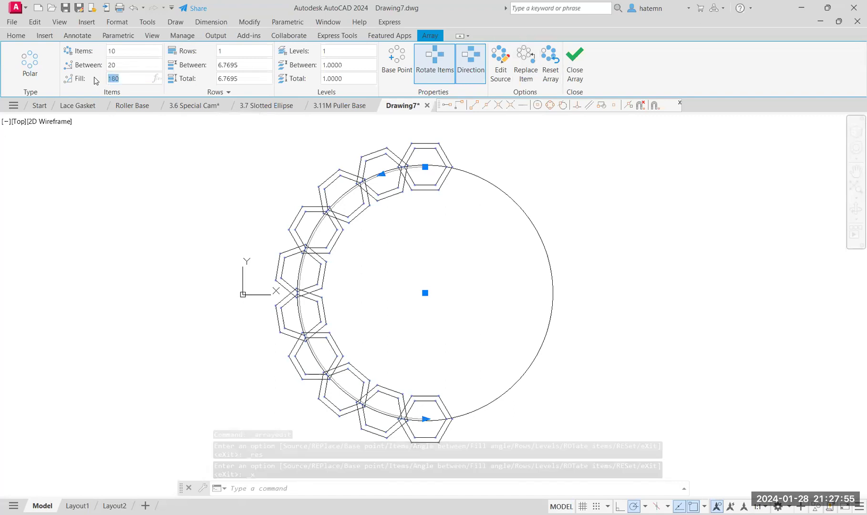
pyautogui.write('360')
pyautogui.press('Return')
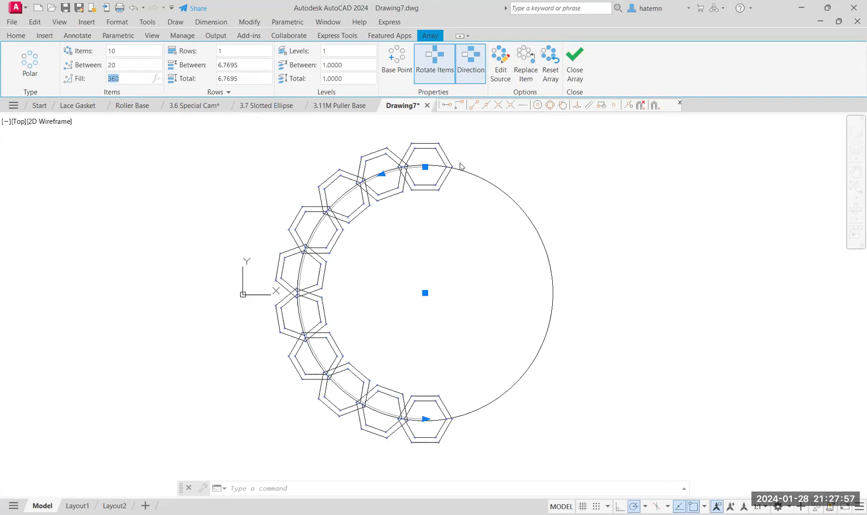
pyautogui.click(575, 76)
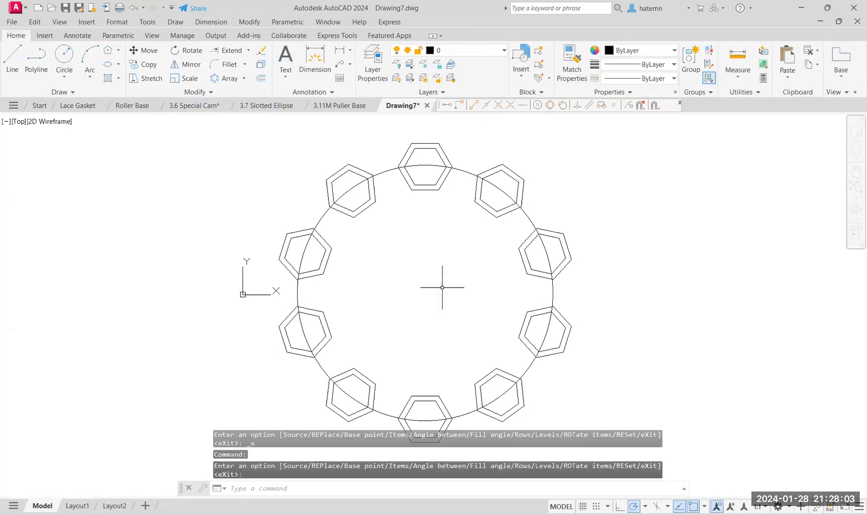
# - Erase the polar array together with the large circle, and undo the erasure
pyautogui.moveTo(443, 288)
pyautogui.mouseDown(button='middle')
pyautogui.moveTo(389, 302)
pyautogui.moveTo(405, 236)
pyautogui.moveTo(379, 307)
pyautogui.mouseUp(button='middle')
pyautogui.click(513, 395)
pyautogui.click(327, 117)
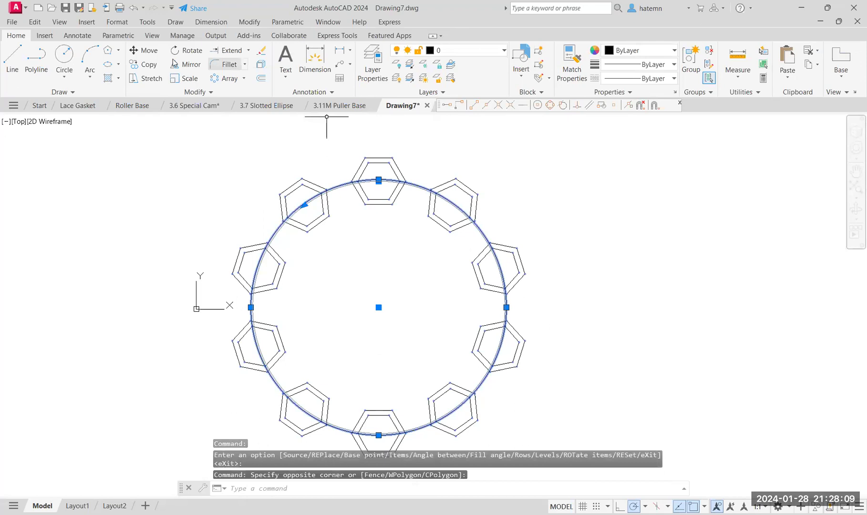
pyautogui.press('Delete')
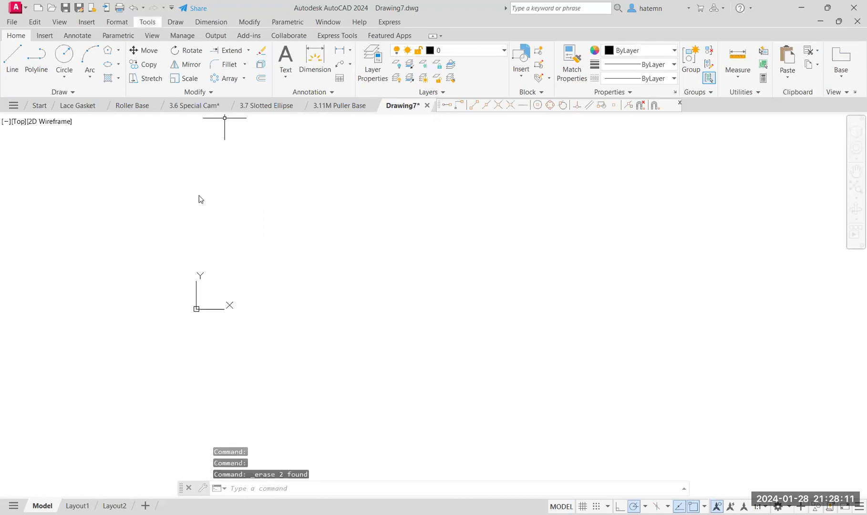
pyautogui.hotkey('ctrl', 'z')
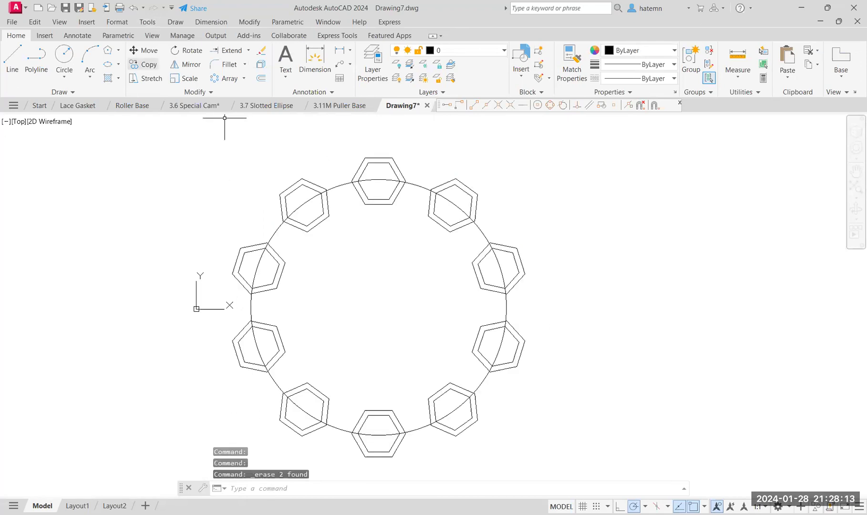
# - Explode the associative polar array into separate hexagons
pyautogui.click(377, 158)
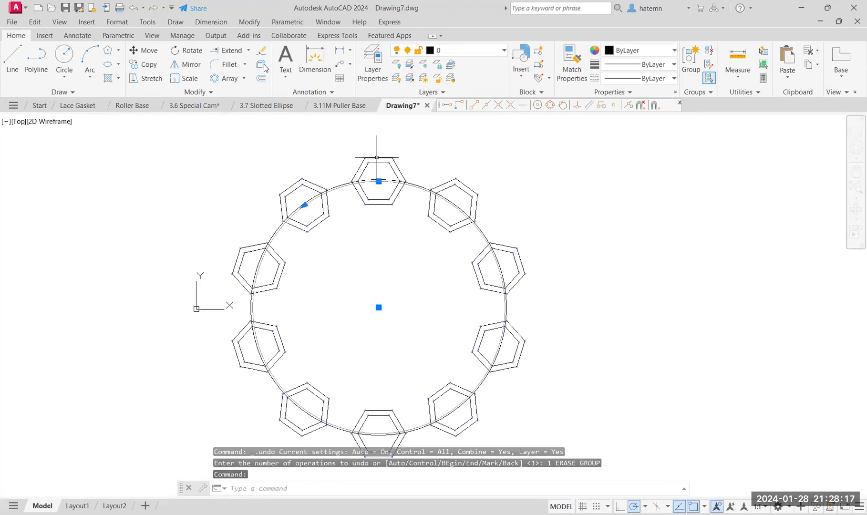
pyautogui.click(262, 64)
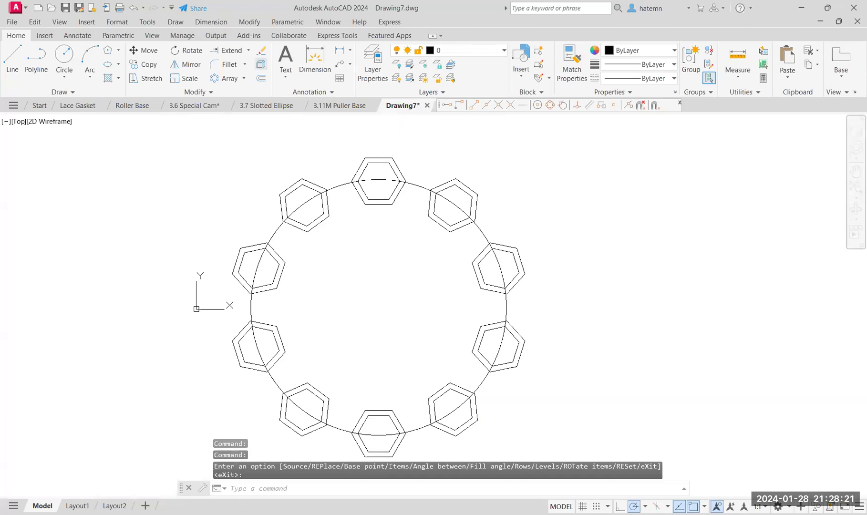
pyautogui.click(401, 167)
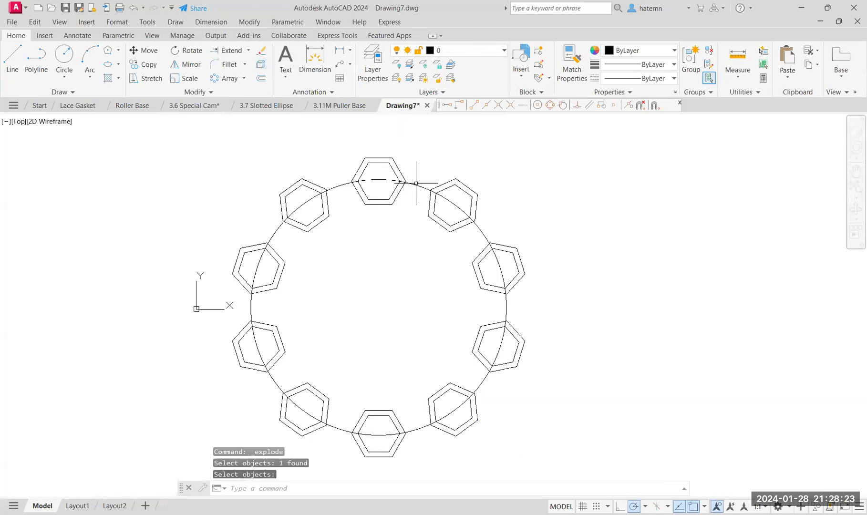
# - Erase the large circle and all hexagons except the nested pair at the top
pyautogui.click(551, 384)
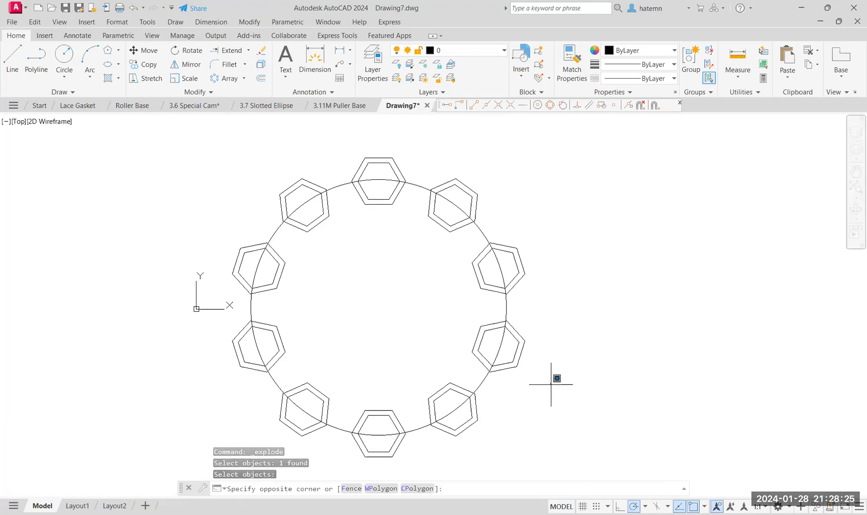
pyautogui.click(443, 437)
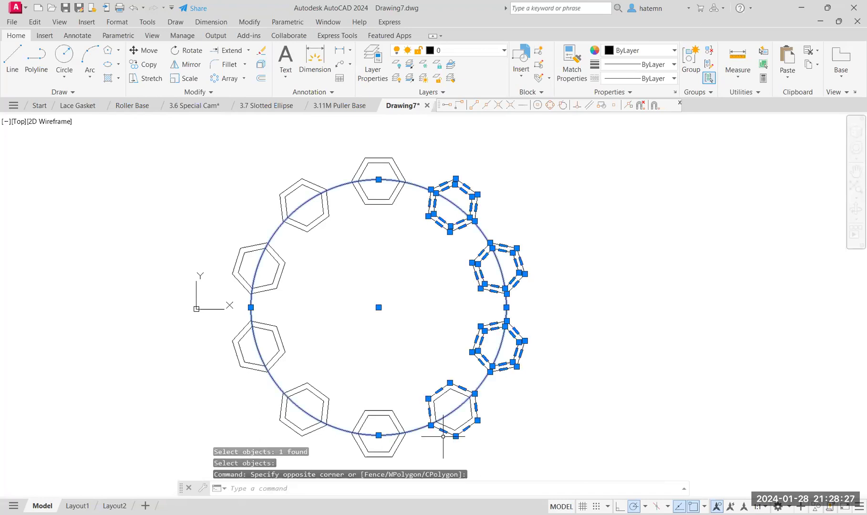
pyautogui.click(429, 443)
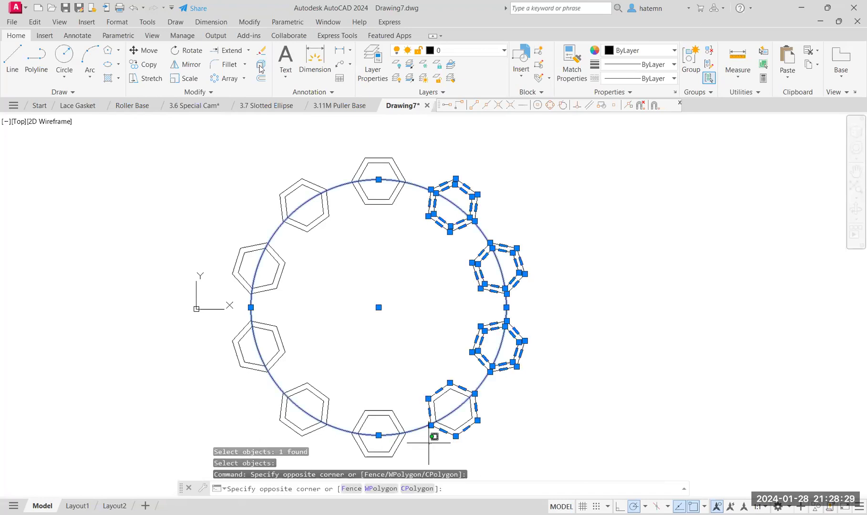
pyautogui.click(268, 217)
pyautogui.click(260, 51)
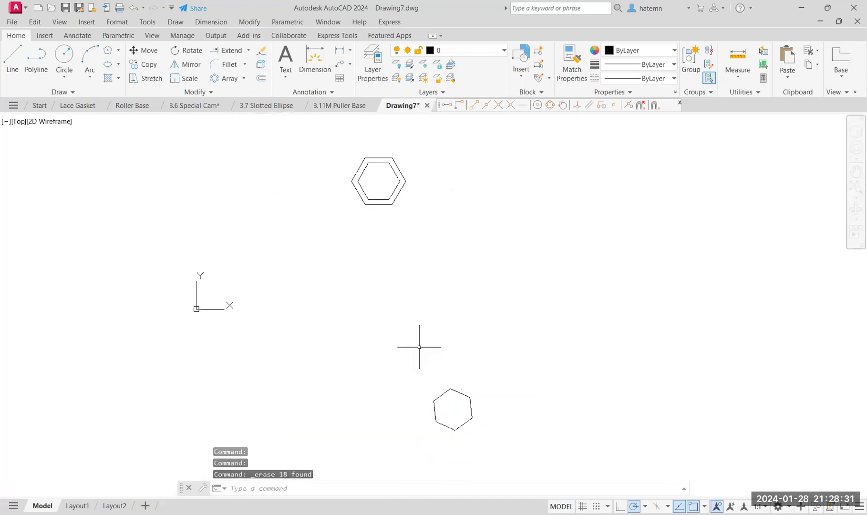
pyautogui.click(465, 415)
pyautogui.click(261, 51)
# - Create a rectangular array of the two nested hexagons with 4 columns and 3 rows
pyautogui.click(244, 78)
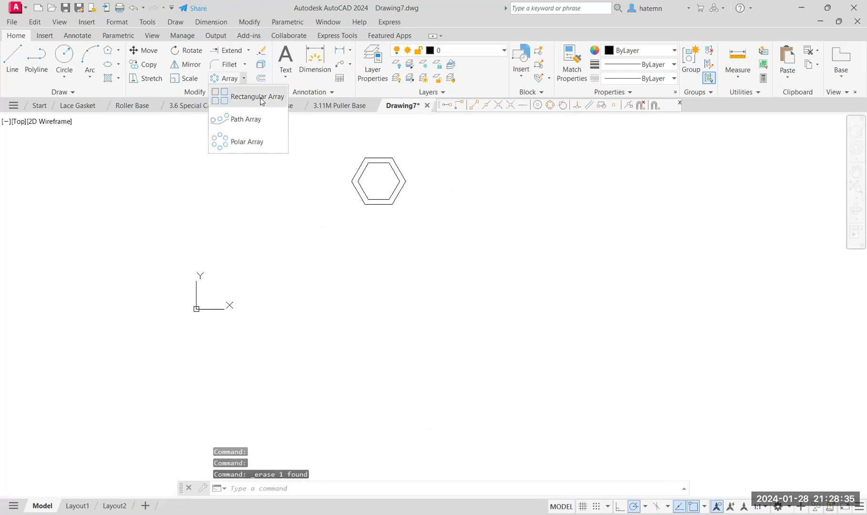
pyautogui.click(258, 97)
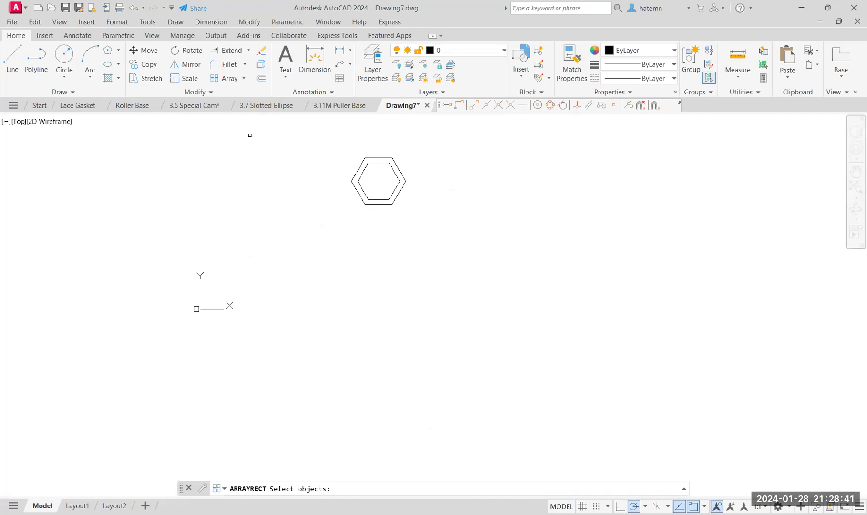
pyautogui.press('Return')
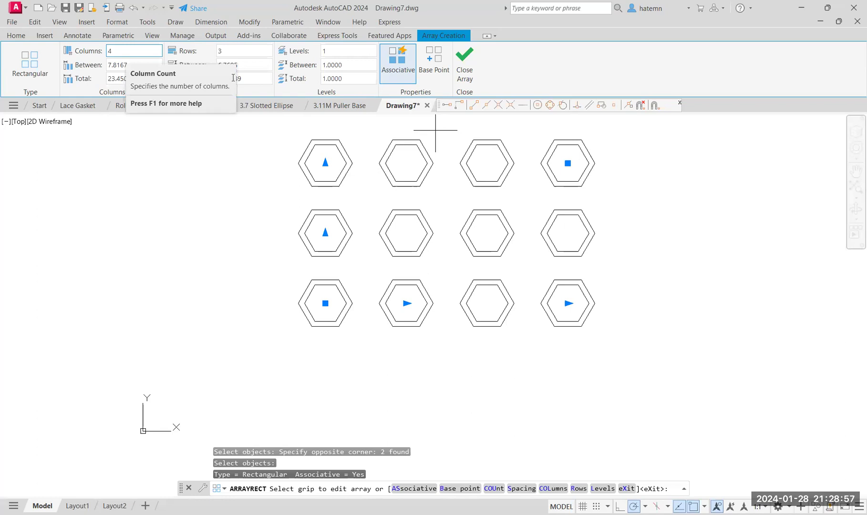
# - Set the distance between the rectangular array's rows to 5
pyautogui.click(238, 64)
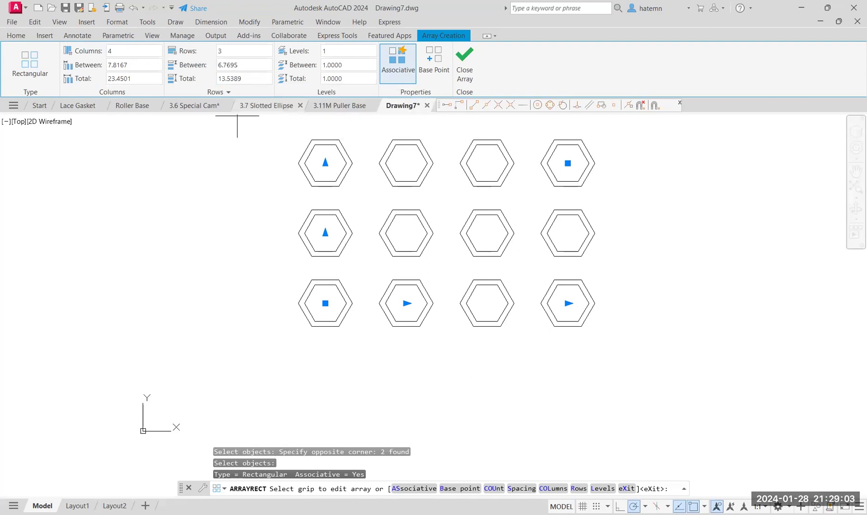
pyautogui.click(220, 65)
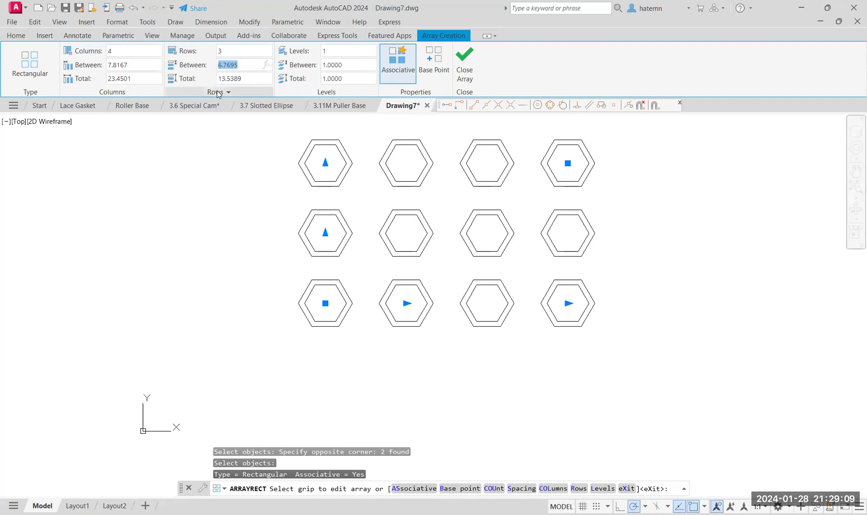
pyautogui.write('5')
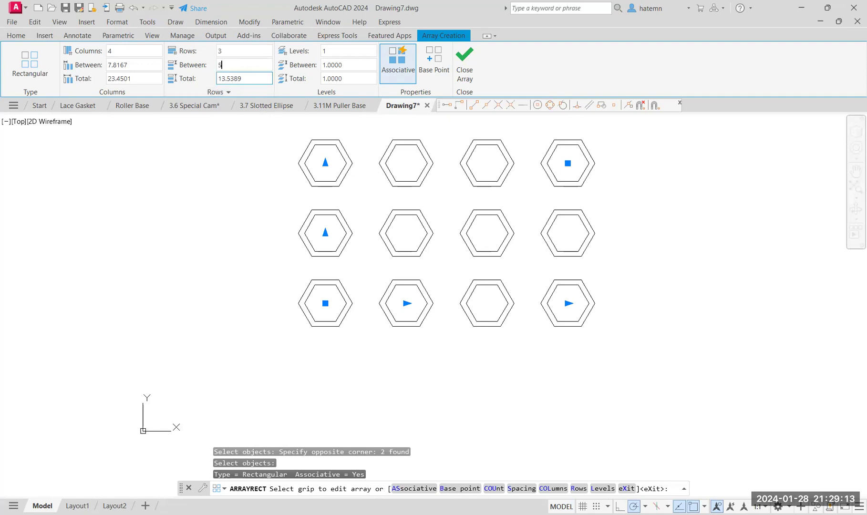
pyautogui.press('Return')
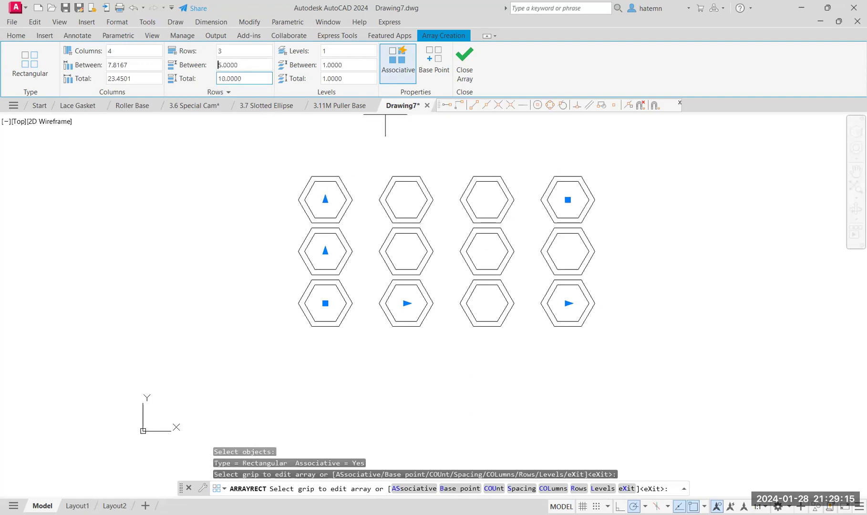
# - Set the distance between the array's columns to 5 and finish it with Associative turned off
pyautogui.doubleClick(133, 65)
pyautogui.write('5')
pyautogui.press('Return')
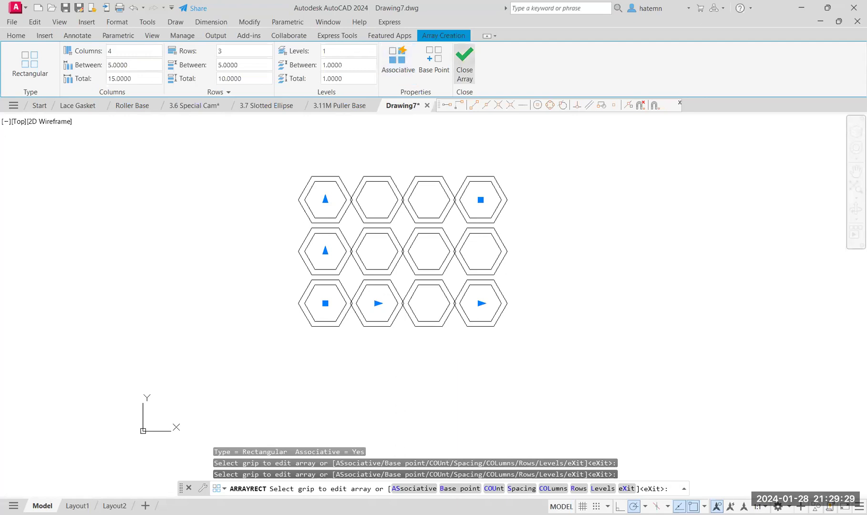
pyautogui.click(465, 62)
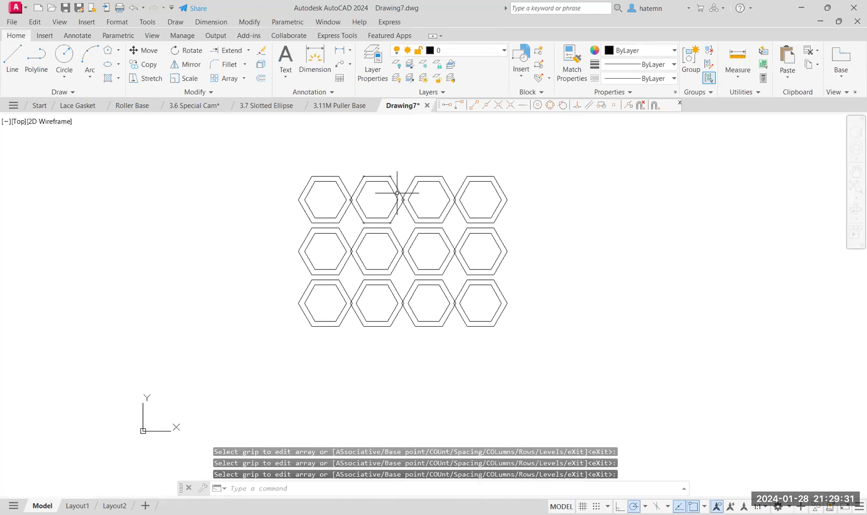
# - Select the second nested hexagon pair in the top row to check whether it is independent, and clear the selection
pyautogui.click(397, 193)
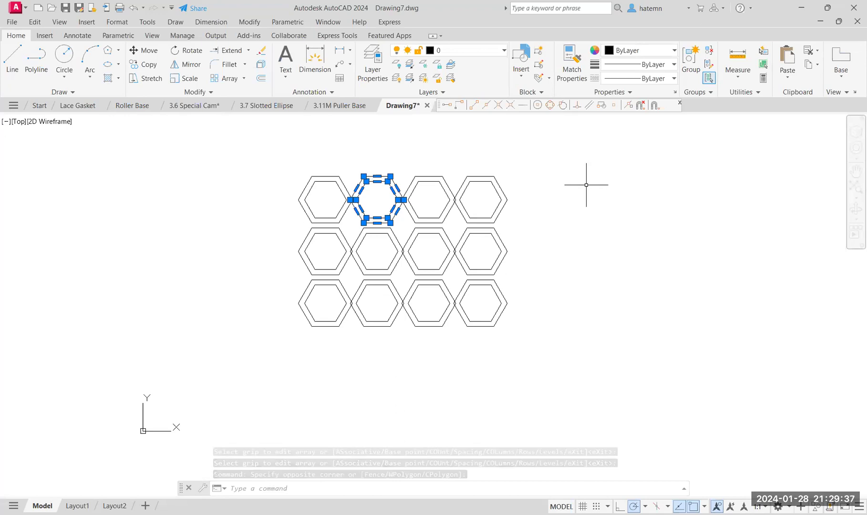
pyautogui.click(586, 184)
pyautogui.press('Escape')
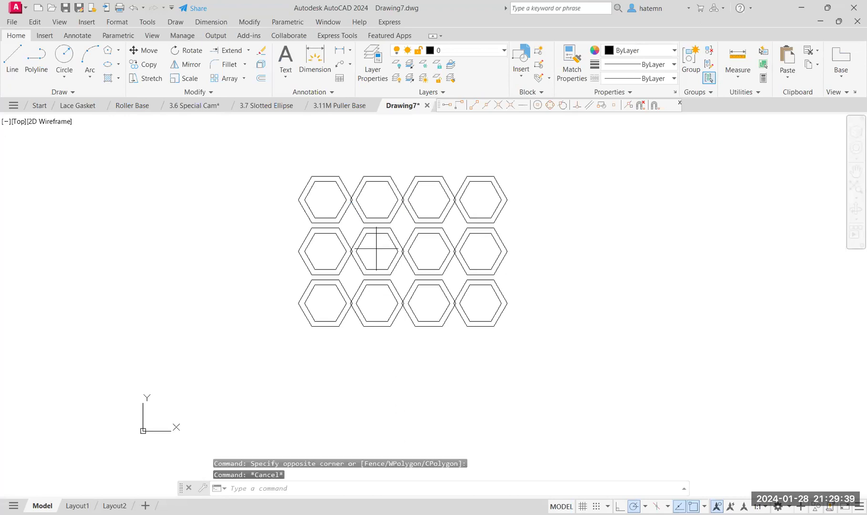
# - Erase the two nested hexagon pairs in the middle of the second row
pyautogui.click(376, 248)
pyautogui.click(356, 238)
pyautogui.click(429, 248)
pyautogui.click(408, 238)
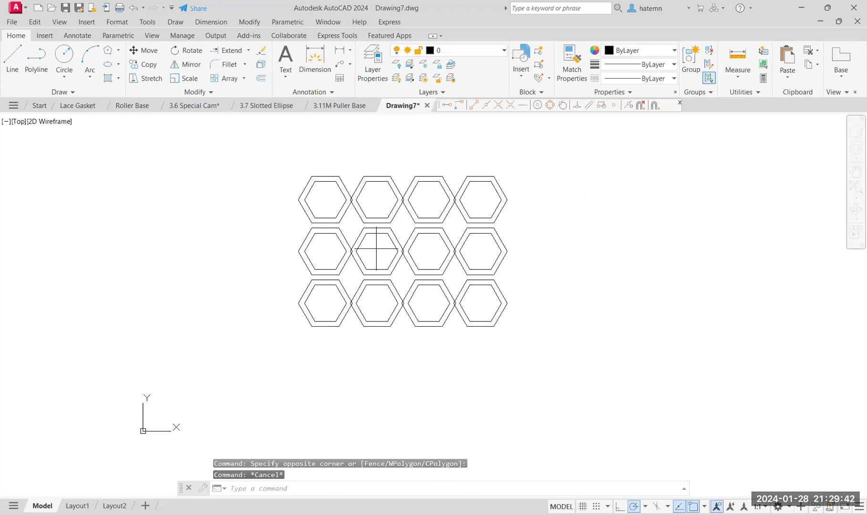
pyautogui.click(262, 50)
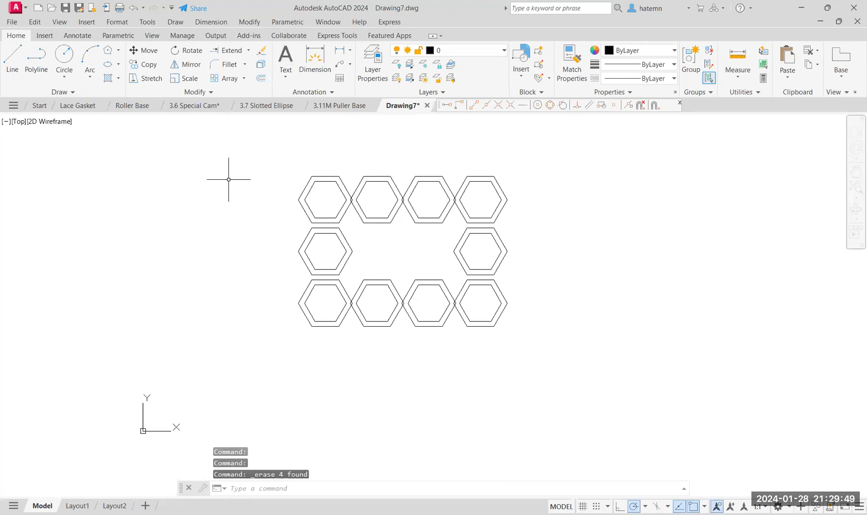
# - Stretch the upper-left edge of the outer hexagon in the array's top-left corner outward, up and to the left
pyautogui.click(305, 188)
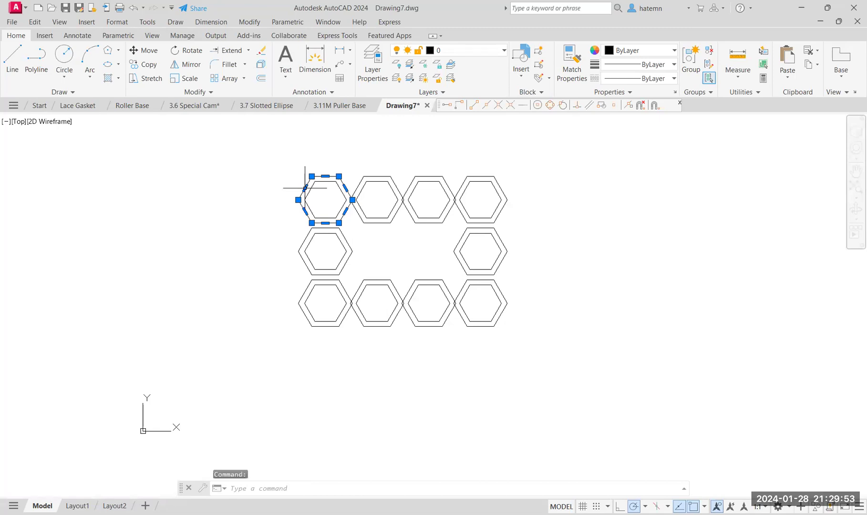
pyautogui.moveTo(306, 188); pyautogui.dragTo(283, 176)
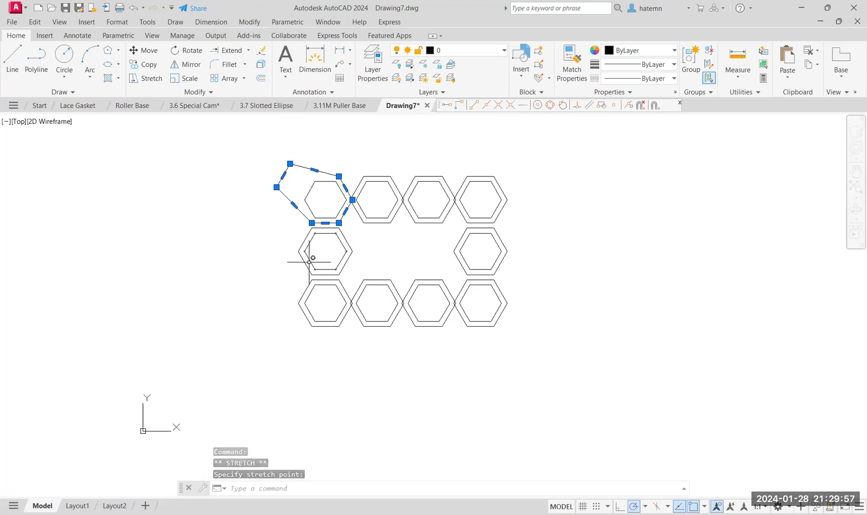
pyautogui.press('Escape')
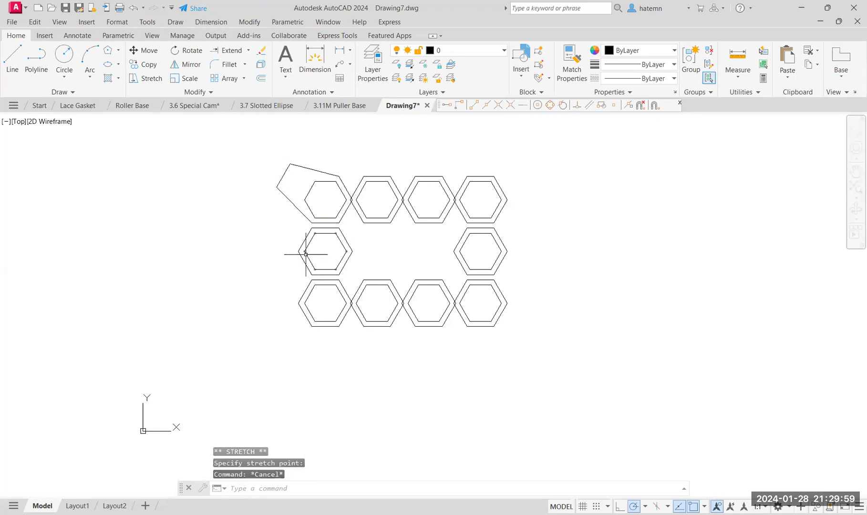